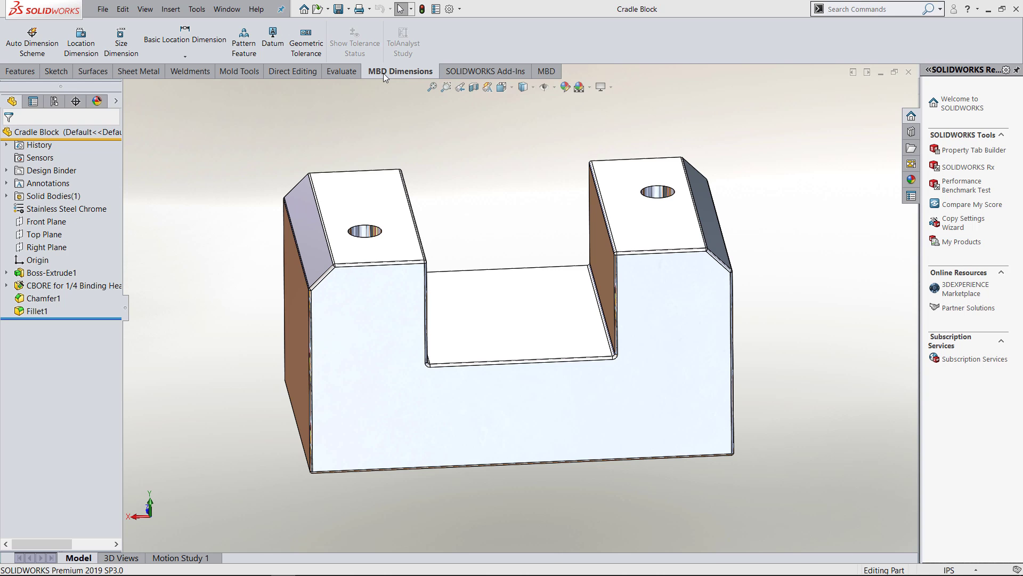
- Start an Auto Dimension Scheme for the prismatic part with geometric tolerancing and linear pattern dimensioning
{"action": "left_click", "coordinate": [77, 102]}
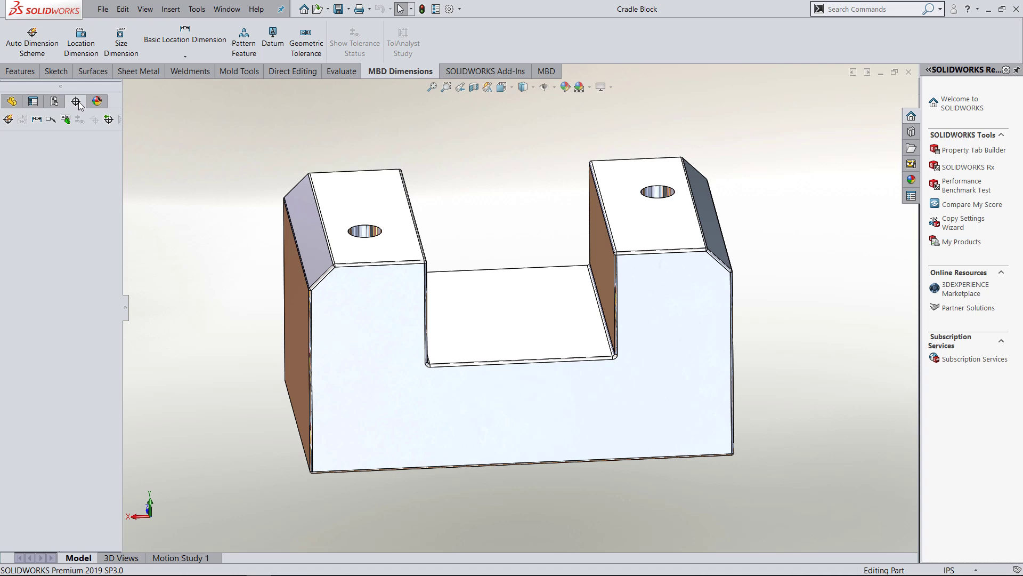
{"action": "left_click", "coordinate": [8, 120]}
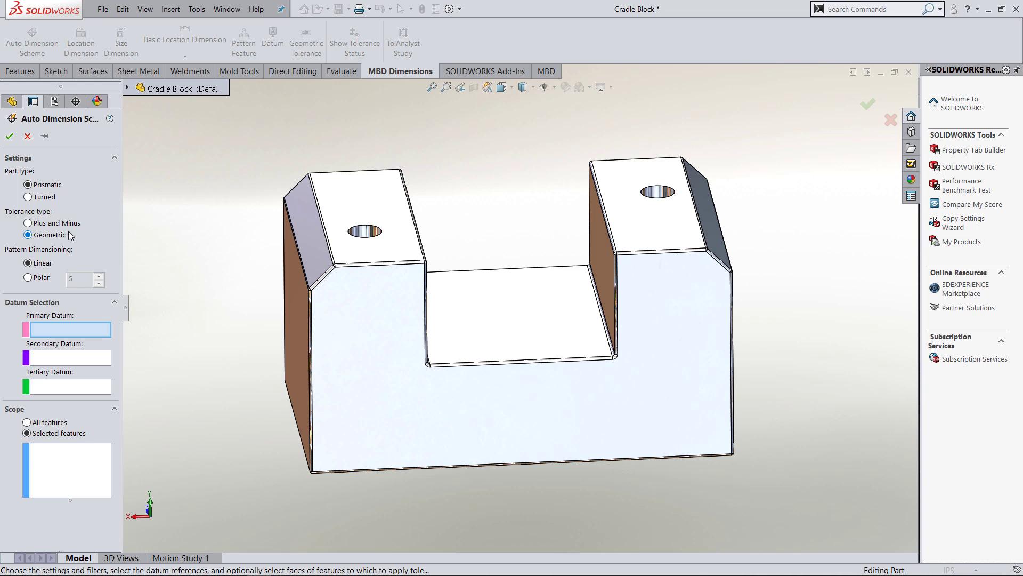
{"action": "left_click", "coordinate": [28, 222]}
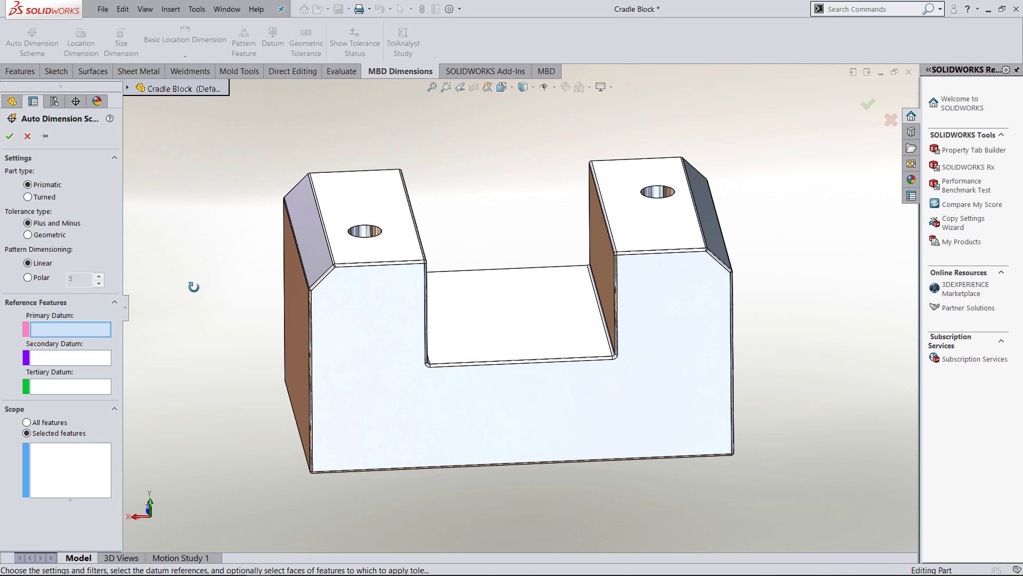
{"action": "middle_click_drag", "start_coordinate": [193, 287], "coordinate": [257, 181]}
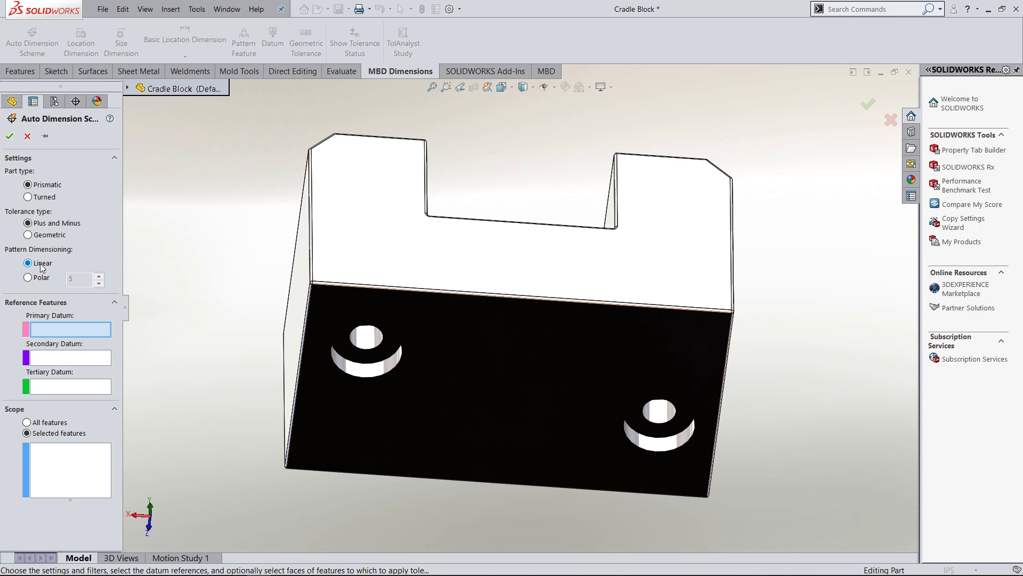
{"action": "left_click", "coordinate": [28, 235]}
- Assign the block's bottom face as primary datum, the left end face as secondary datum and the front face as tertiary datum
{"action": "left_click", "coordinate": [510, 365]}
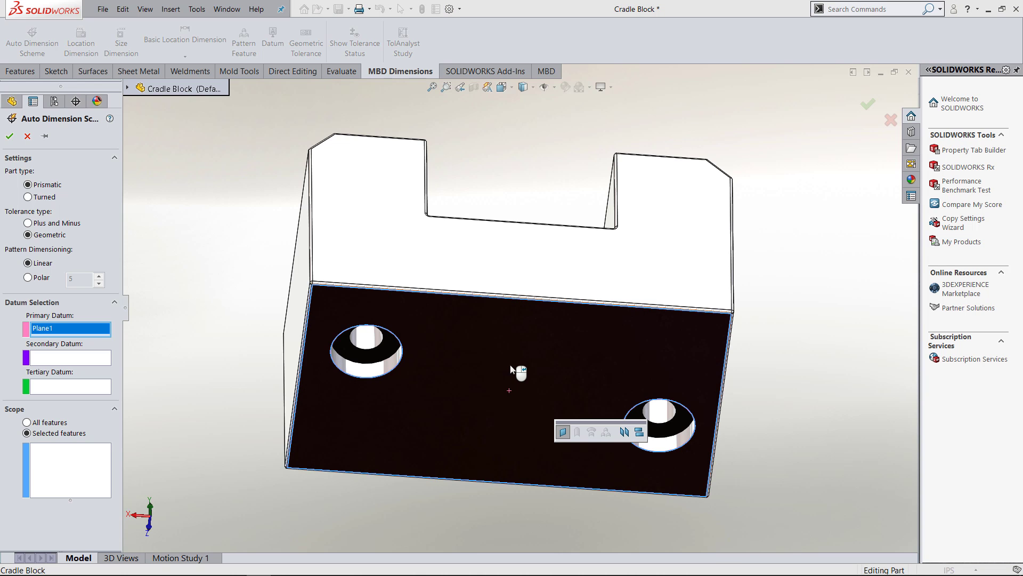
{"action": "middle_click_drag", "start_coordinate": [511, 366], "coordinate": [487, 375]}
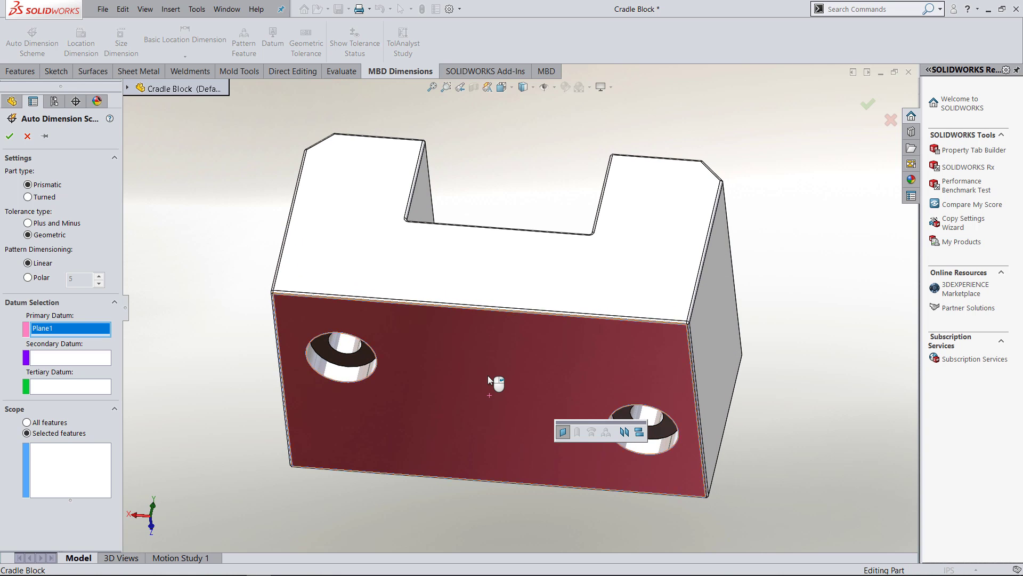
{"action": "middle_click_drag", "start_coordinate": [490, 378], "coordinate": [532, 377]}
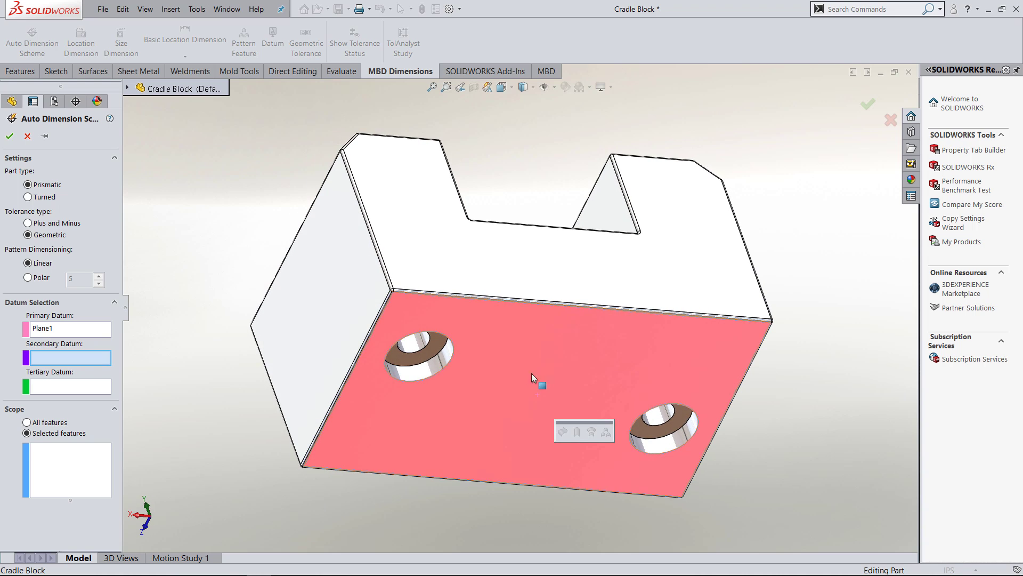
{"action": "left_click", "coordinate": [343, 315]}
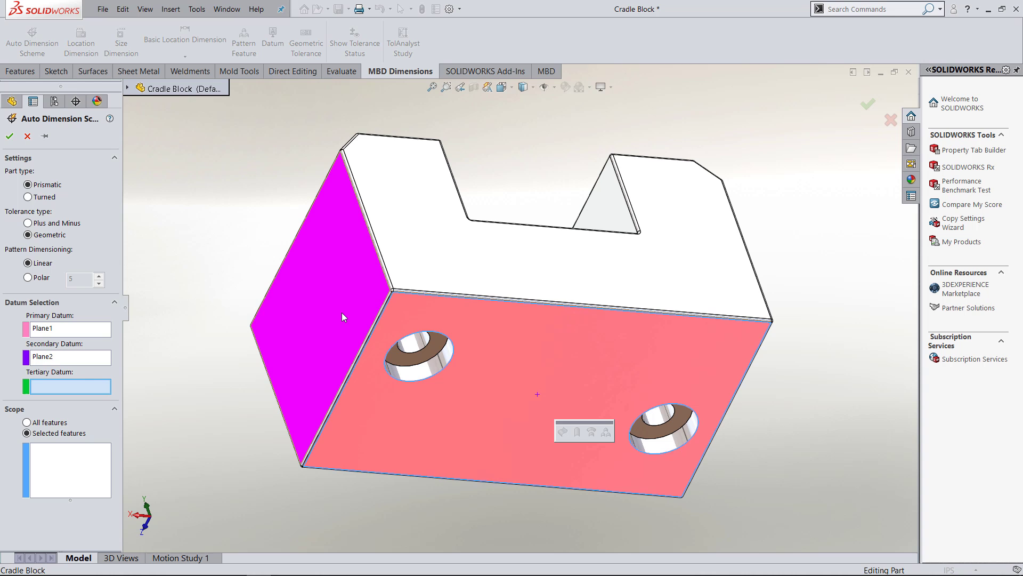
{"action": "left_click", "coordinate": [545, 272]}
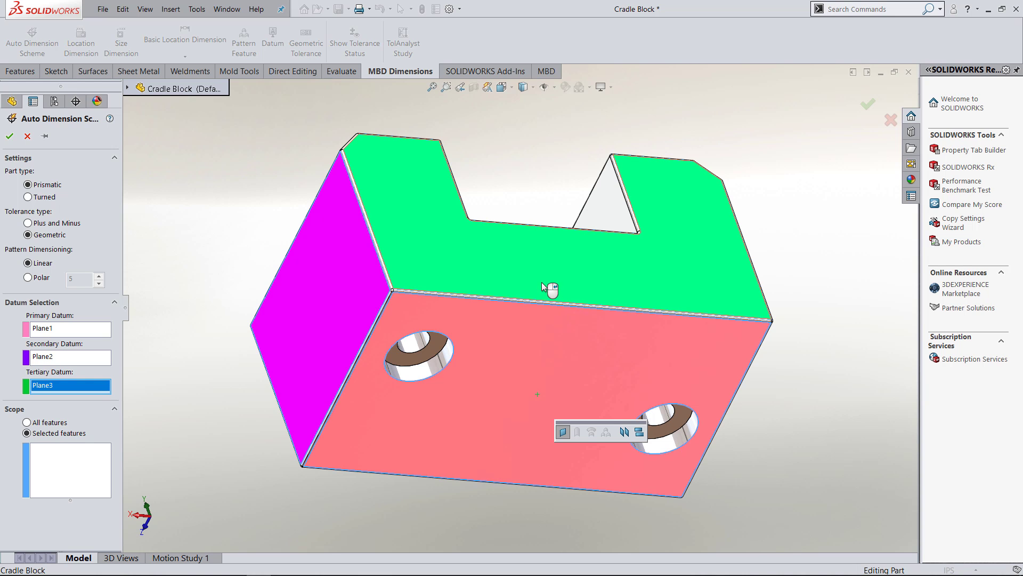
- Limit the scheme's scope to the counterbored hole pattern and a compound plane from the two top faces, and generate it
{"action": "left_click", "coordinate": [73, 456]}
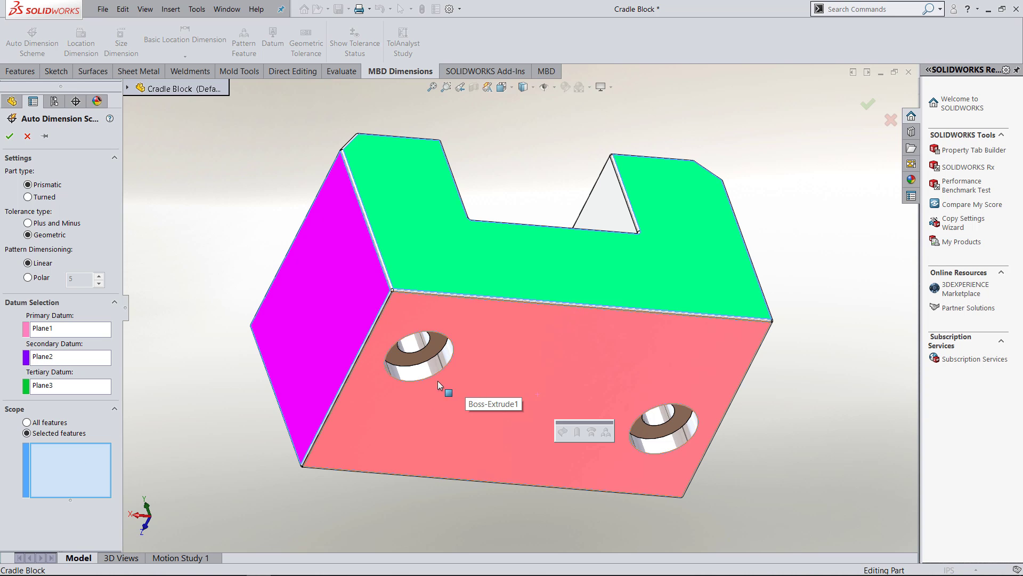
{"action": "left_click", "coordinate": [412, 375]}
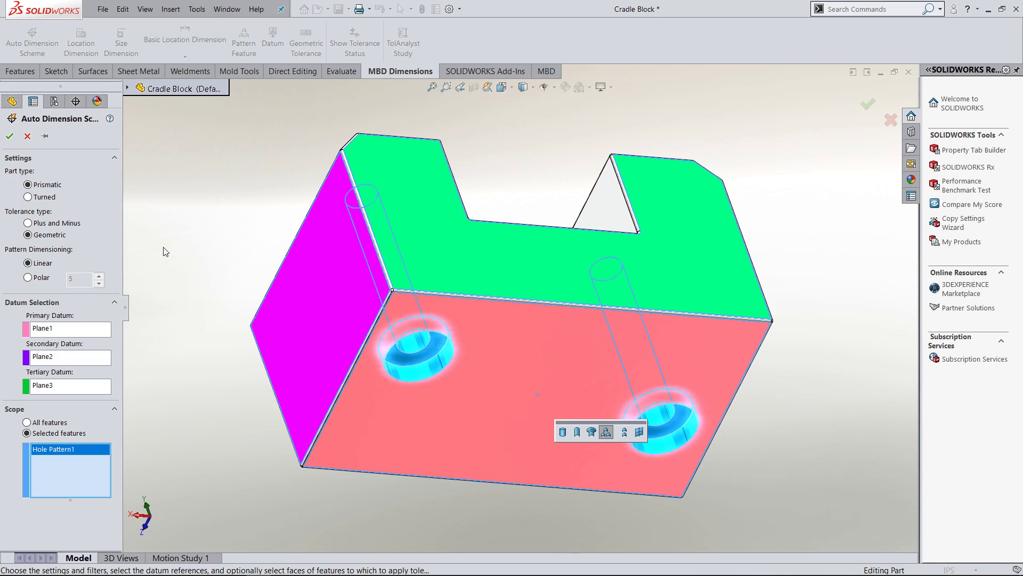
{"action": "middle_click_drag", "start_coordinate": [187, 261], "coordinate": [196, 394]}
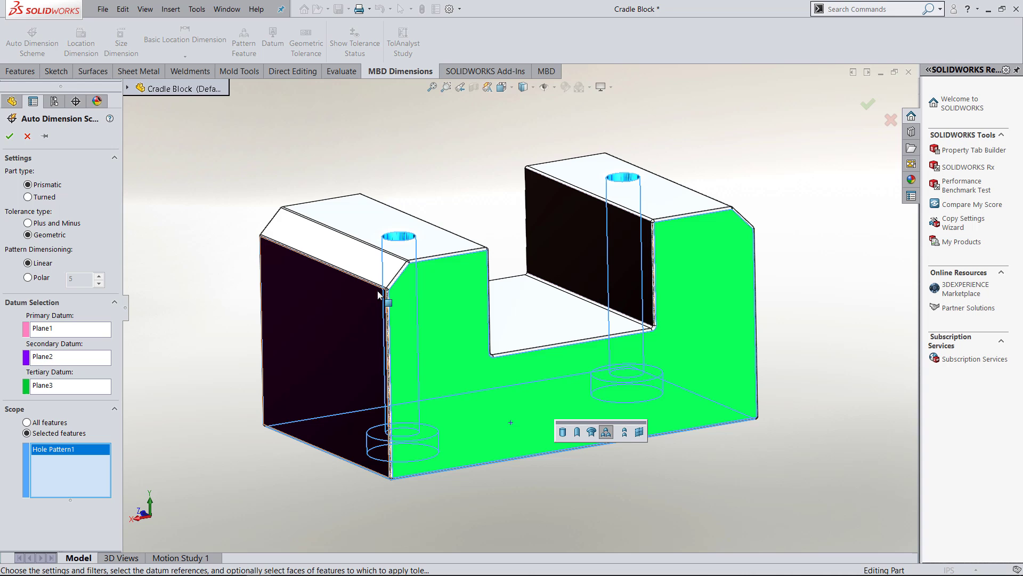
{"action": "middle_click_drag", "start_coordinate": [466, 185], "coordinate": [456, 158]}
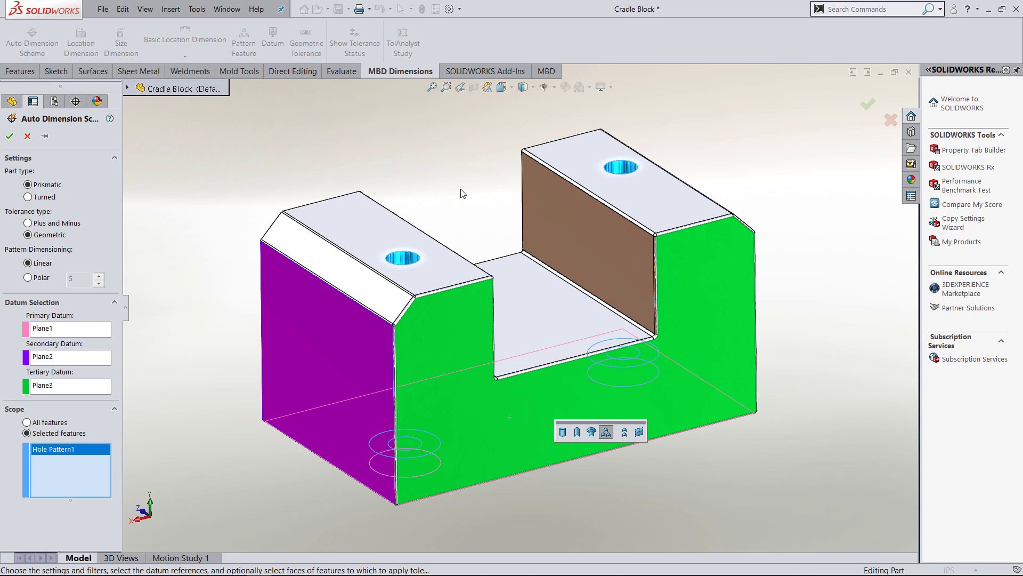
{"action": "left_click", "coordinate": [362, 233]}
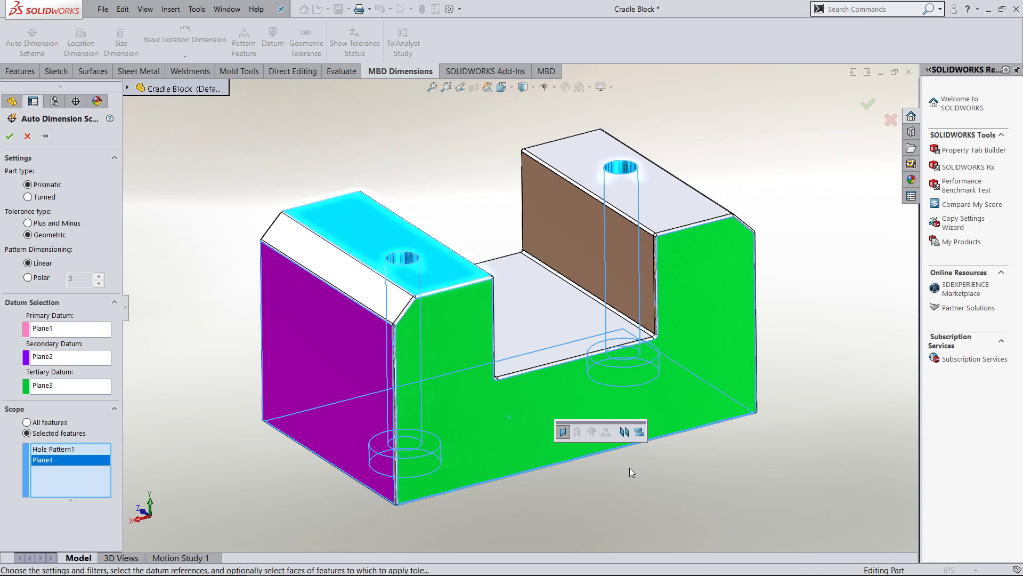
{"action": "left_click", "coordinate": [639, 434]}
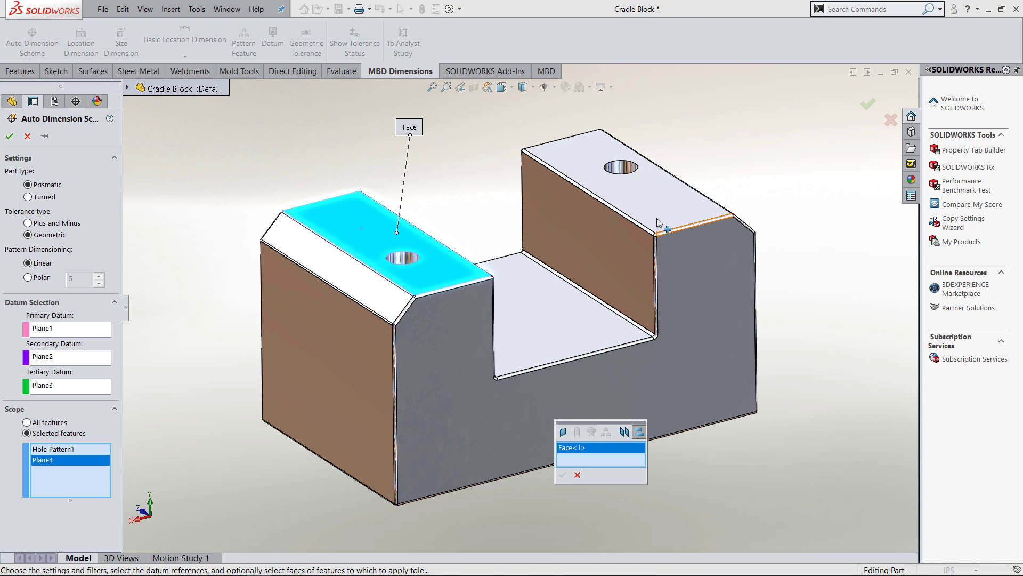
{"action": "left_click", "coordinate": [658, 200]}
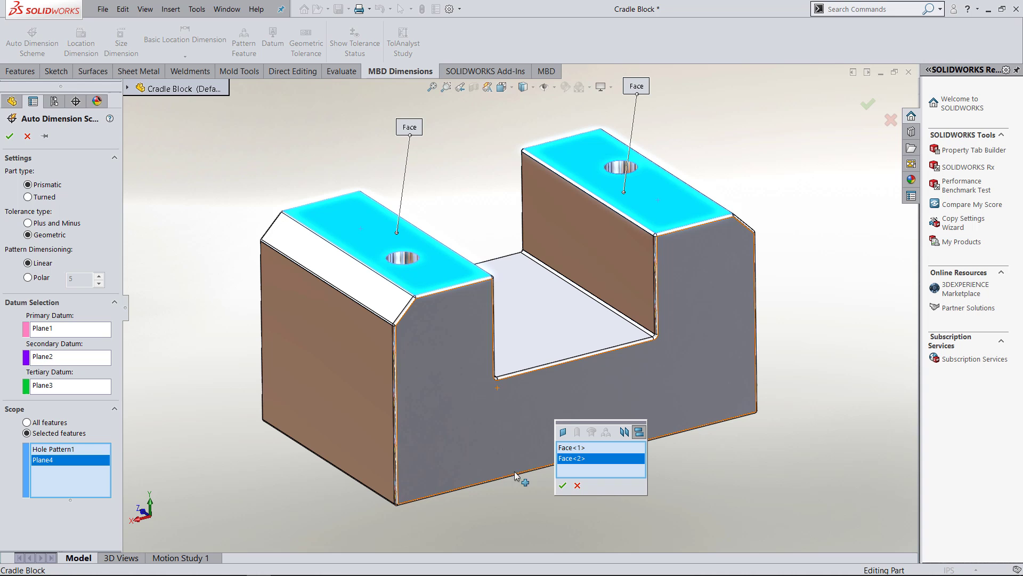
{"action": "left_click", "coordinate": [563, 485]}
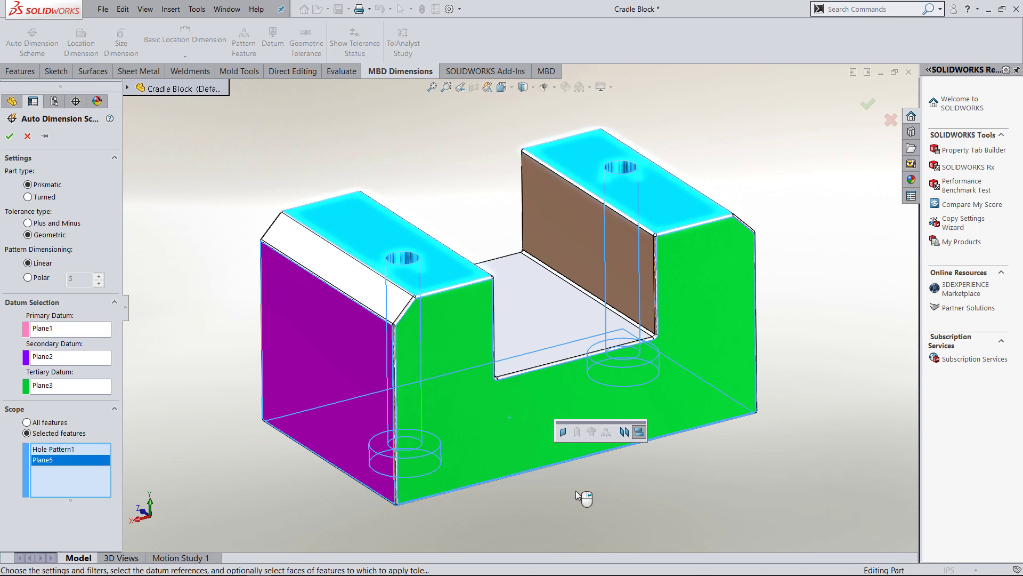
{"action": "left_click", "coordinate": [10, 136]}
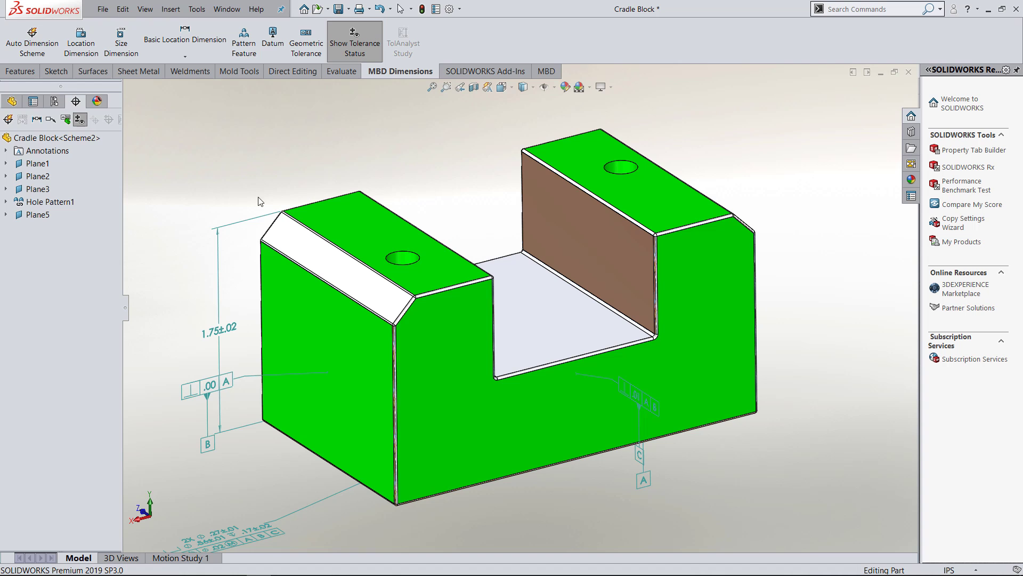
- Inspect the generated annotations and each face's tolerance status from several angles, switching the status display off and back on
{"action": "scroll", "coordinate": [368, 387], "scroll_direction": "up", "scroll_amount": 3}
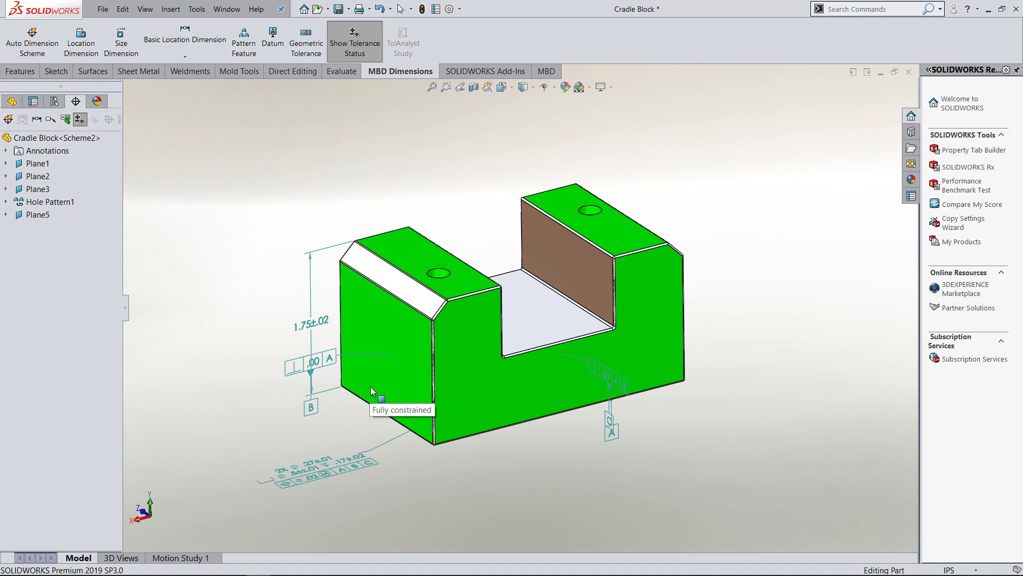
{"action": "mouse_move", "coordinate": [370, 386]}
{"action": "middle_mouse_down"}
{"action": "mouse_move", "coordinate": [314, 377]}
{"action": "mouse_move", "coordinate": [365, 380]}
{"action": "mouse_move", "coordinate": [353, 399]}
{"action": "middle_mouse_up"}
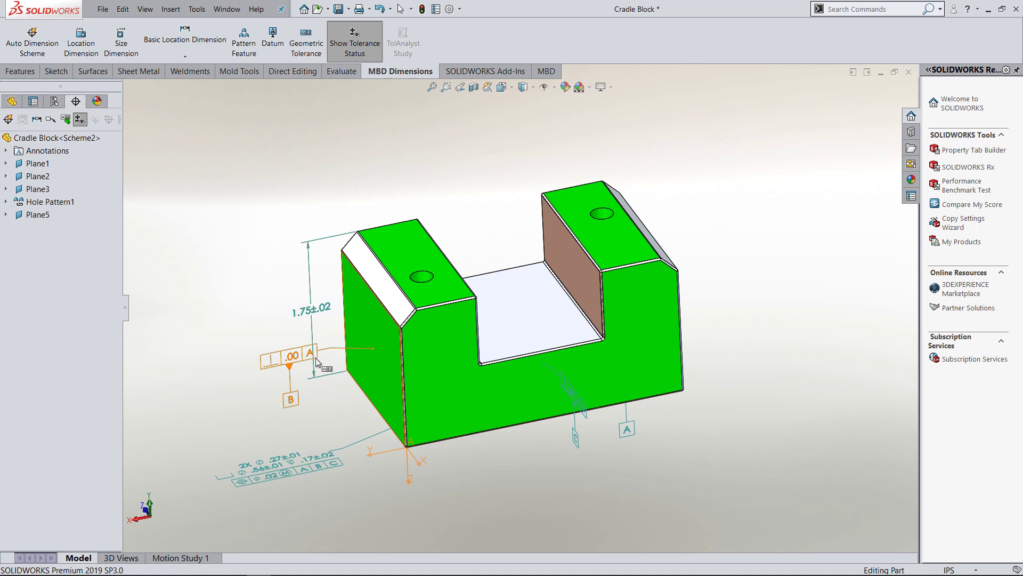
{"action": "middle_click_drag", "start_coordinate": [622, 464], "coordinate": [622, 418]}
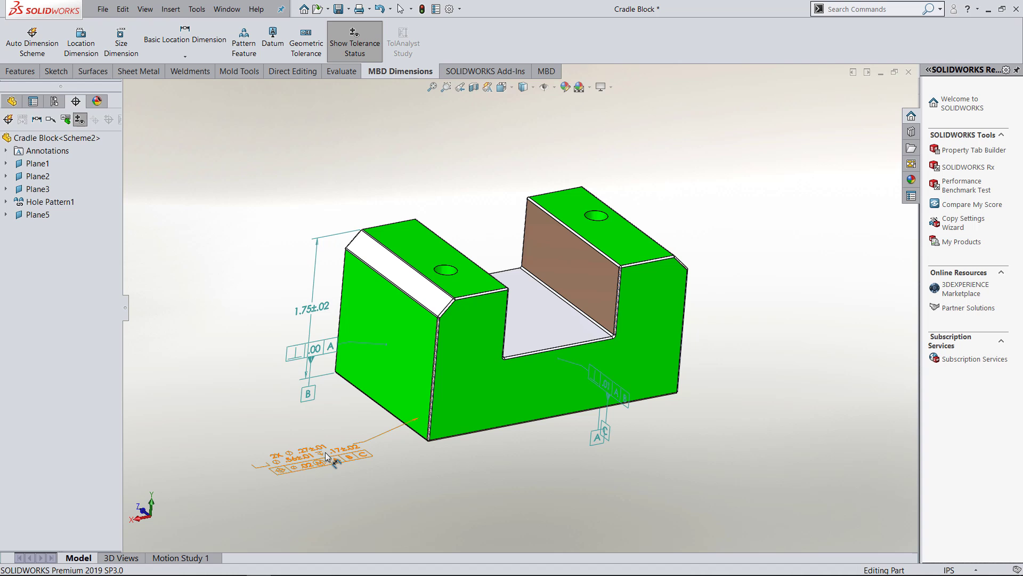
{"action": "middle_click_drag", "start_coordinate": [363, 354], "coordinate": [361, 340]}
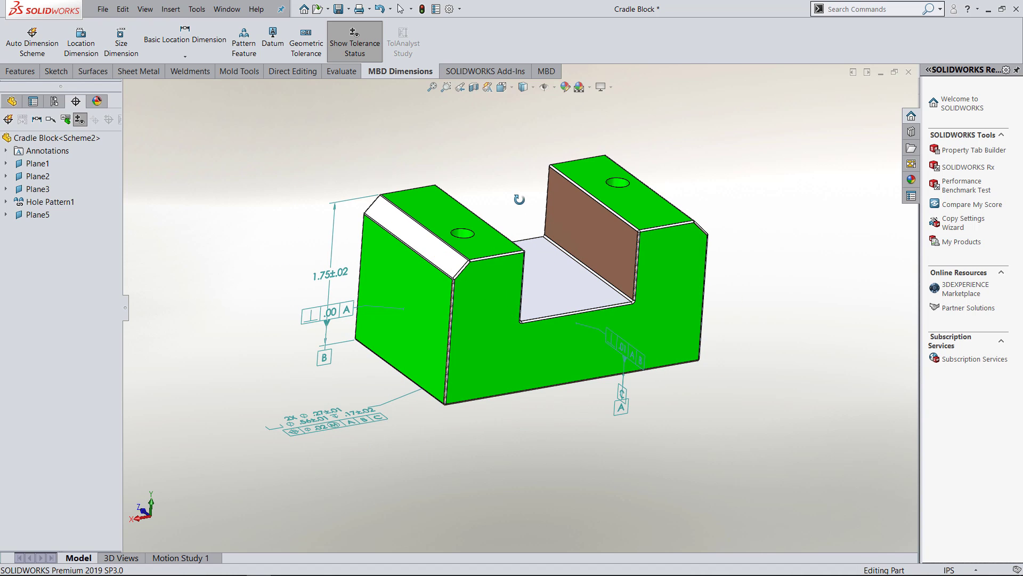
{"action": "mouse_move", "coordinate": [525, 206]}
{"action": "middle_mouse_down"}
{"action": "mouse_move", "coordinate": [421, 188]}
{"action": "mouse_move", "coordinate": [388, 205]}
{"action": "mouse_move", "coordinate": [494, 169]}
{"action": "mouse_move", "coordinate": [508, 199]}
{"action": "middle_mouse_up"}
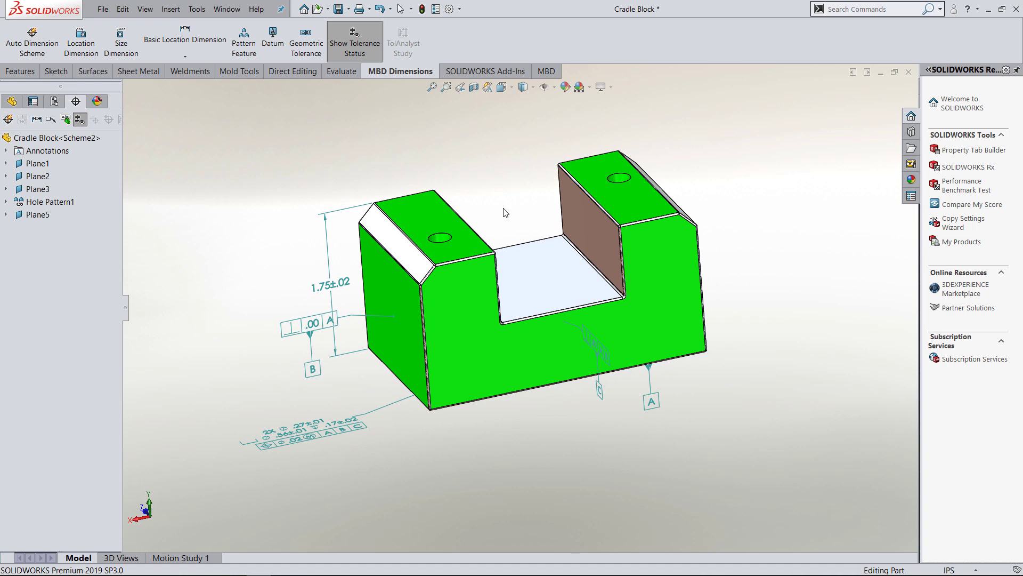
{"action": "left_click", "coordinate": [80, 119]}
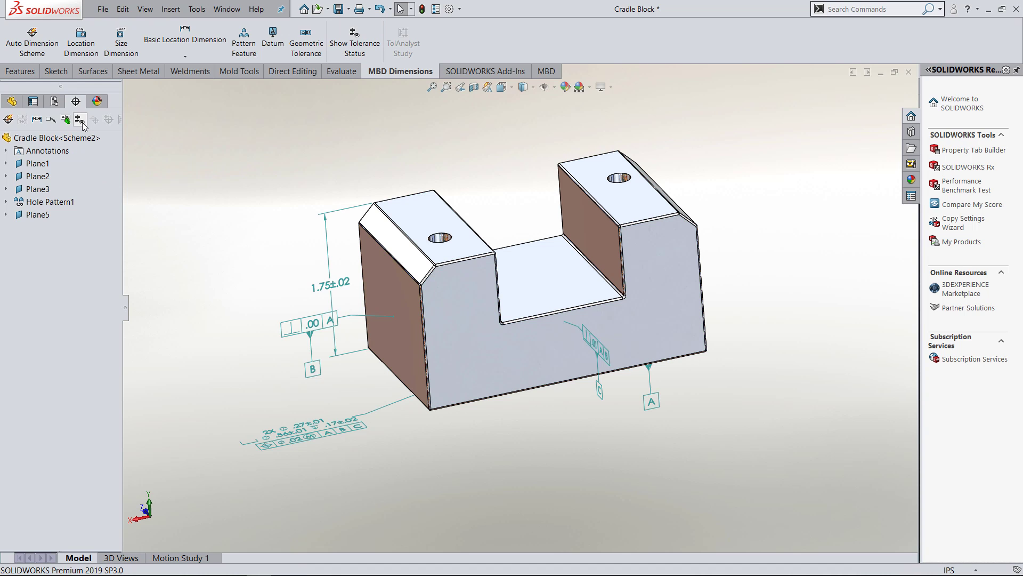
{"action": "left_click", "coordinate": [79, 120]}
{"action": "mouse_move", "coordinate": [274, 322]}
{"action": "middle_mouse_down"}
{"action": "mouse_move", "coordinate": [259, 270]}
{"action": "mouse_move", "coordinate": [255, 295]}
{"action": "middle_mouse_up"}
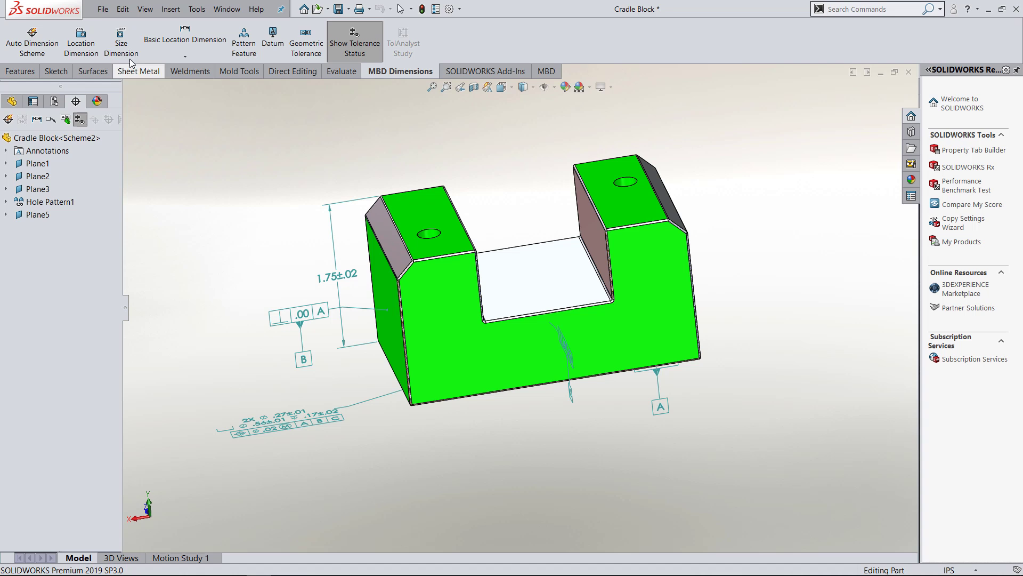
- Add a size dimension to the two chamfers and place its callout above the block's left tower
{"action": "left_click", "coordinate": [122, 41]}
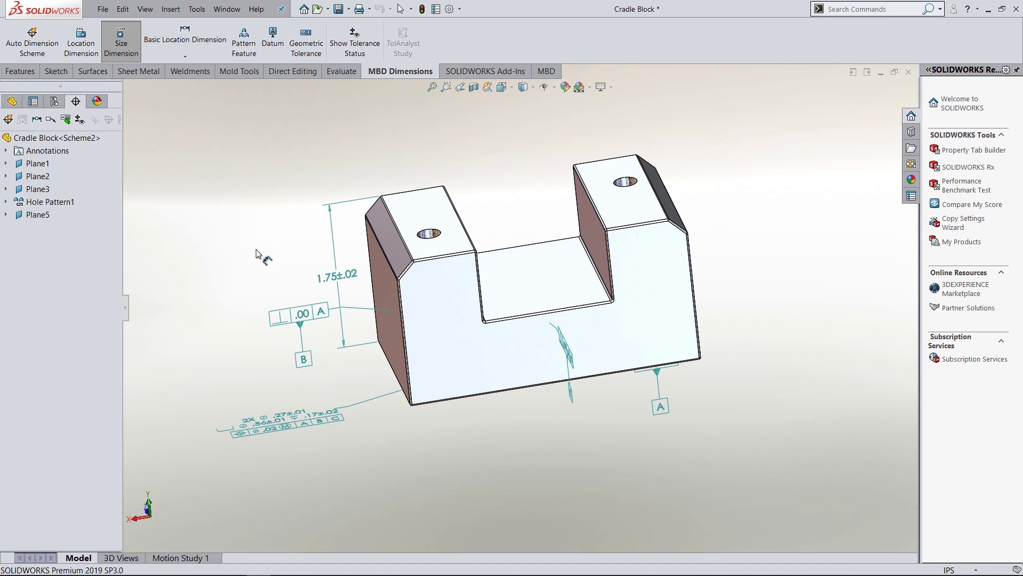
{"action": "left_click", "coordinate": [391, 261]}
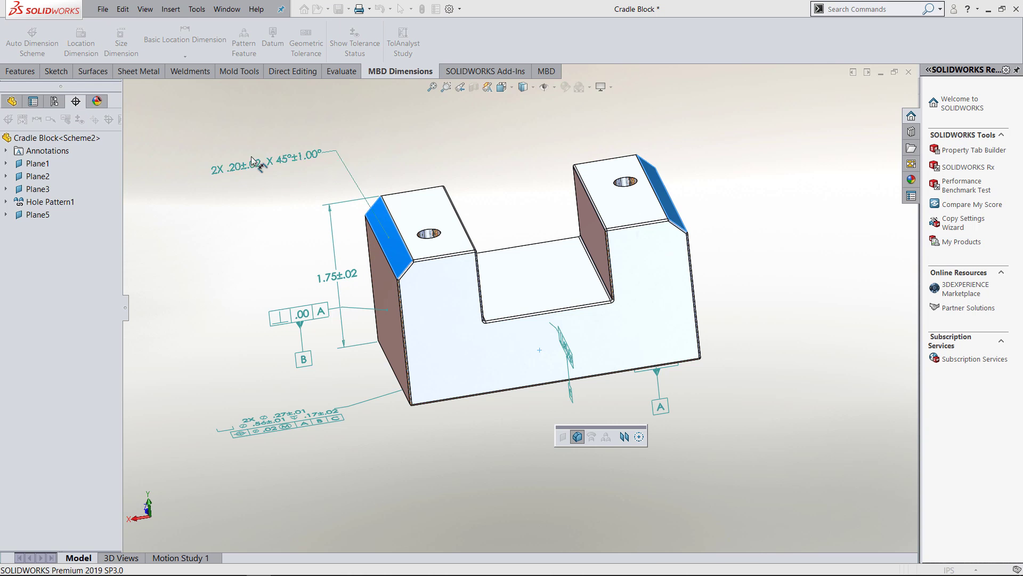
{"action": "left_click", "coordinate": [306, 149]}
- Add a size dimension to the small edge fillets and place its callout beside the left chamfer
{"action": "scroll", "coordinate": [380, 265], "scroll_direction": "down", "scroll_amount": 10}
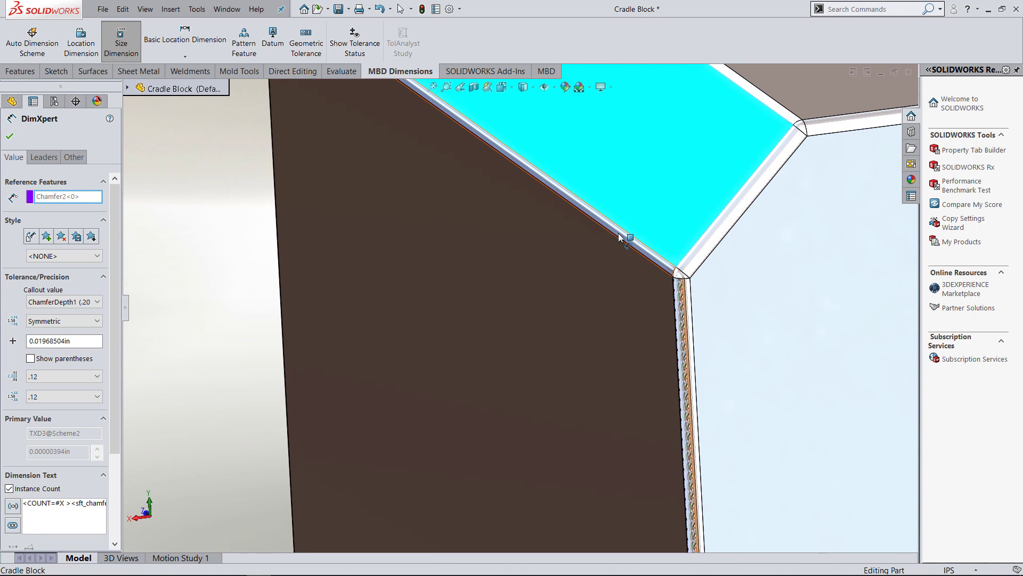
{"action": "left_click", "coordinate": [618, 232]}
{"action": "scroll", "coordinate": [549, 264], "scroll_direction": "up", "scroll_amount": 5}
{"action": "scroll", "coordinate": [549, 264], "scroll_direction": "up", "scroll_amount": 3}
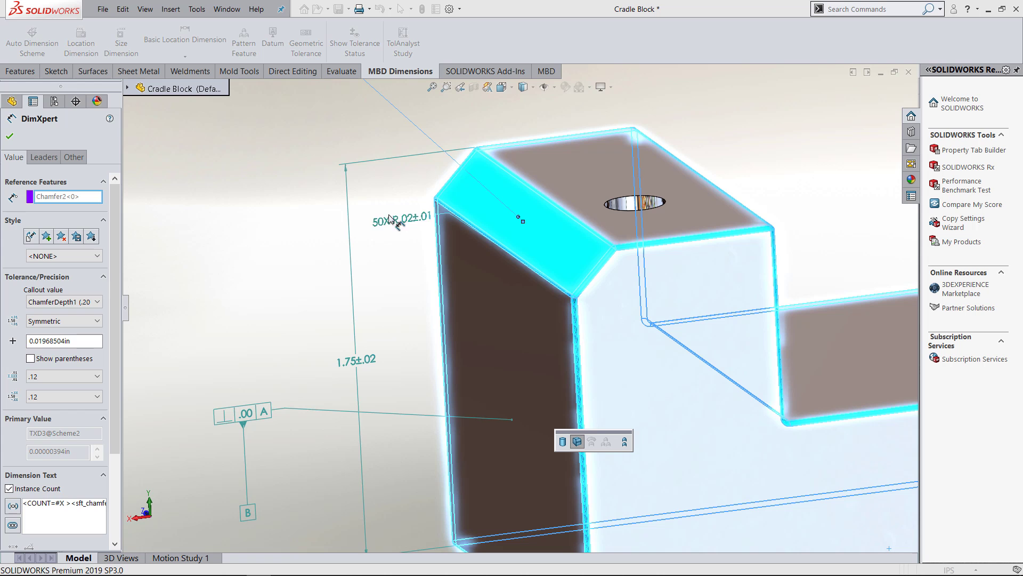
{"action": "left_click", "coordinate": [268, 137]}
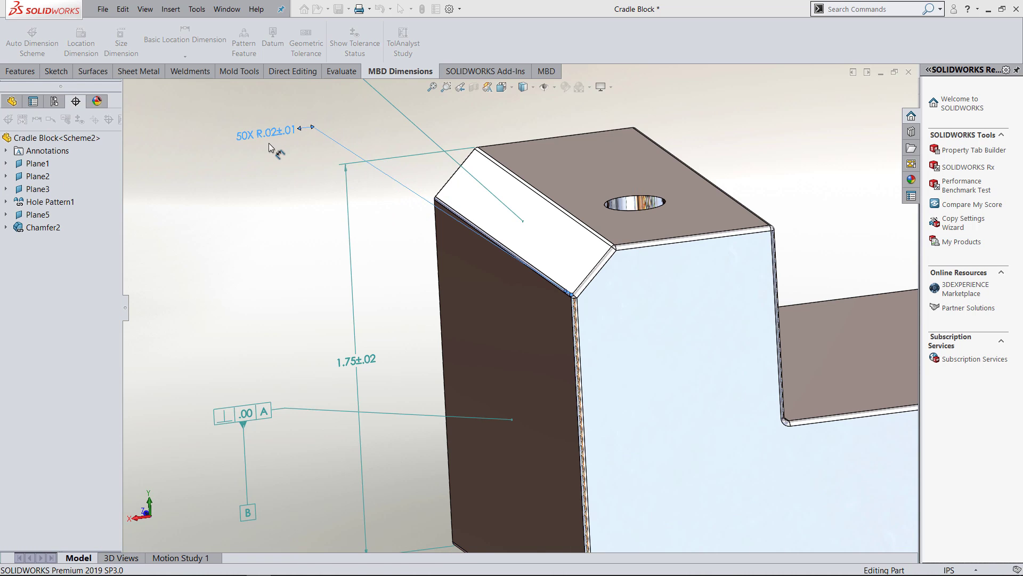
{"action": "left_click", "coordinate": [277, 169]}
{"action": "left_click", "coordinate": [10, 136]}
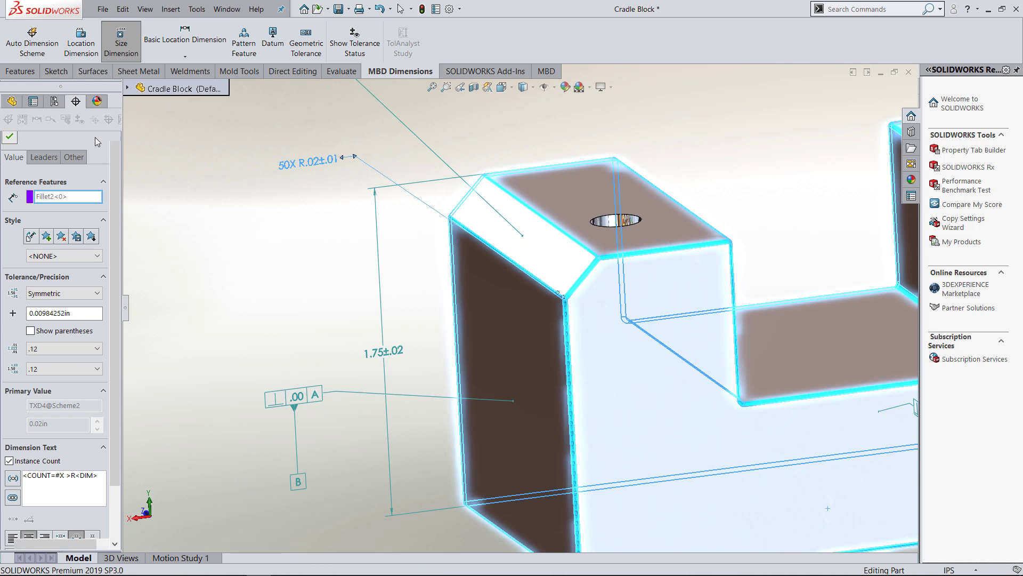
- Move the chamfer callout to just above the fillet callout and examine the counterbored hole callout on the underside
{"action": "left_click_drag", "start_coordinate": [312, 120], "coordinate": [352, 165]}
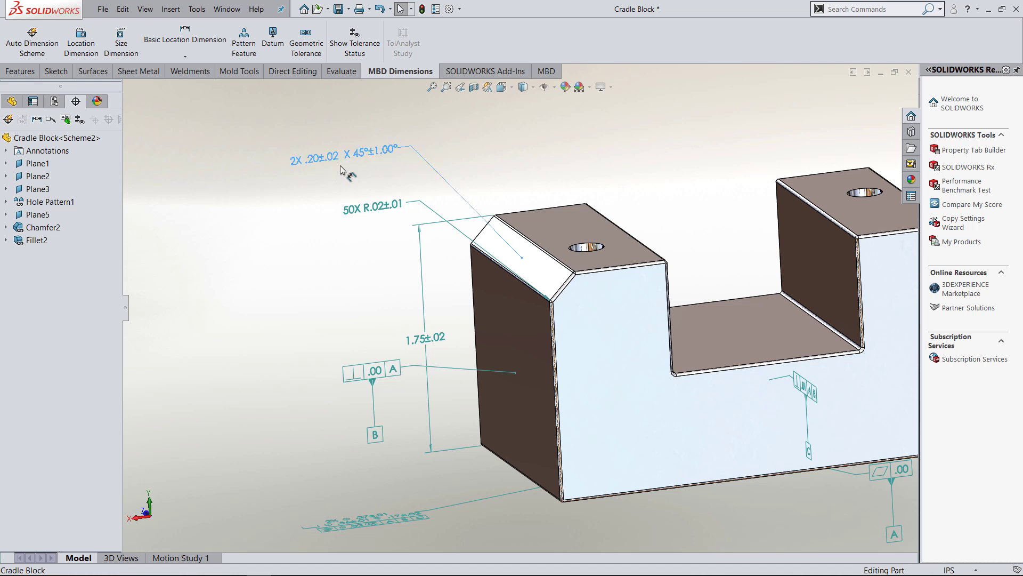
{"action": "scroll", "coordinate": [591, 277], "scroll_direction": "up", "scroll_amount": 5}
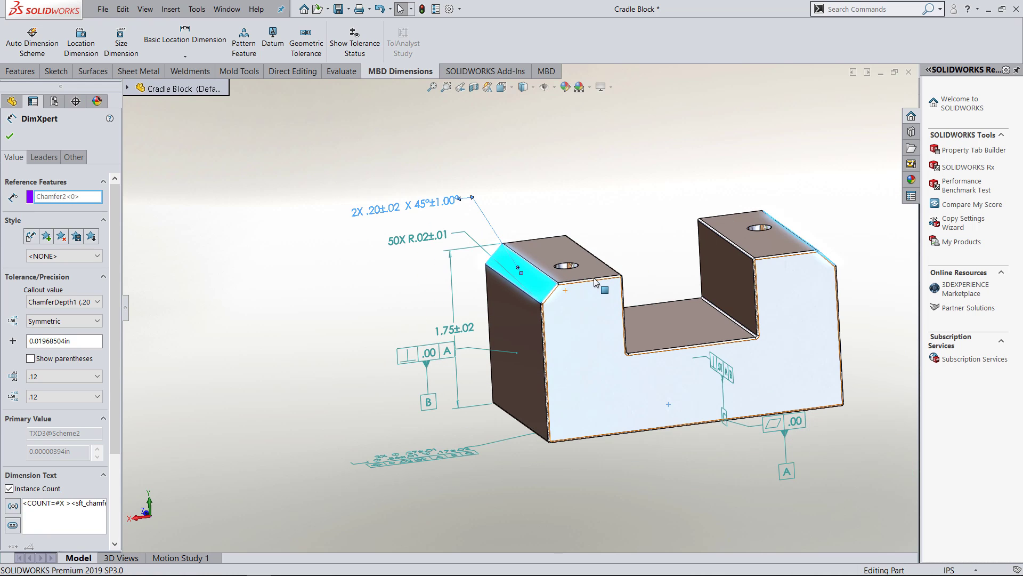
{"action": "scroll", "coordinate": [557, 350], "scroll_direction": "down", "scroll_amount": 4}
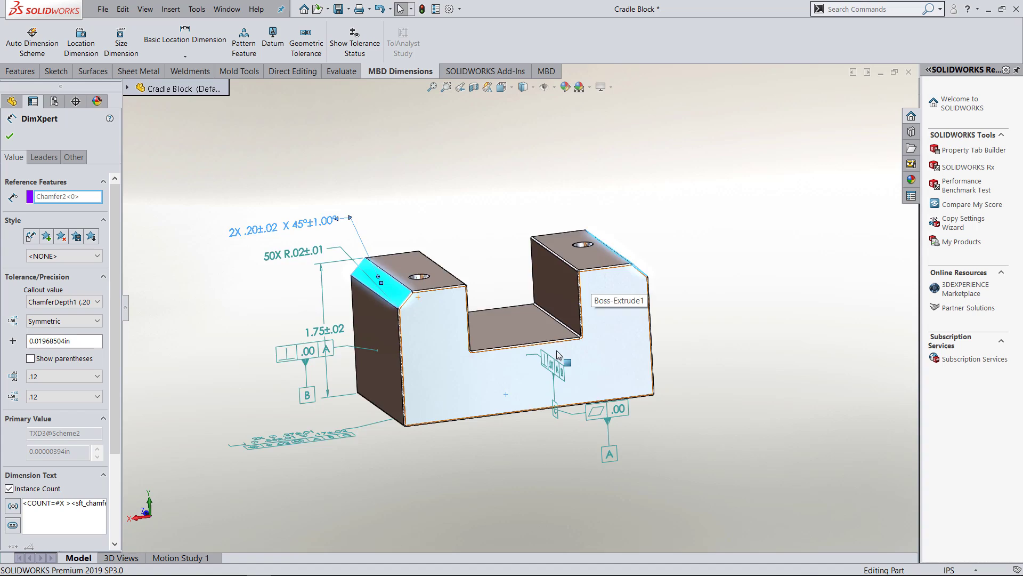
{"action": "middle_click_drag", "start_coordinate": [515, 403], "coordinate": [418, 308]}
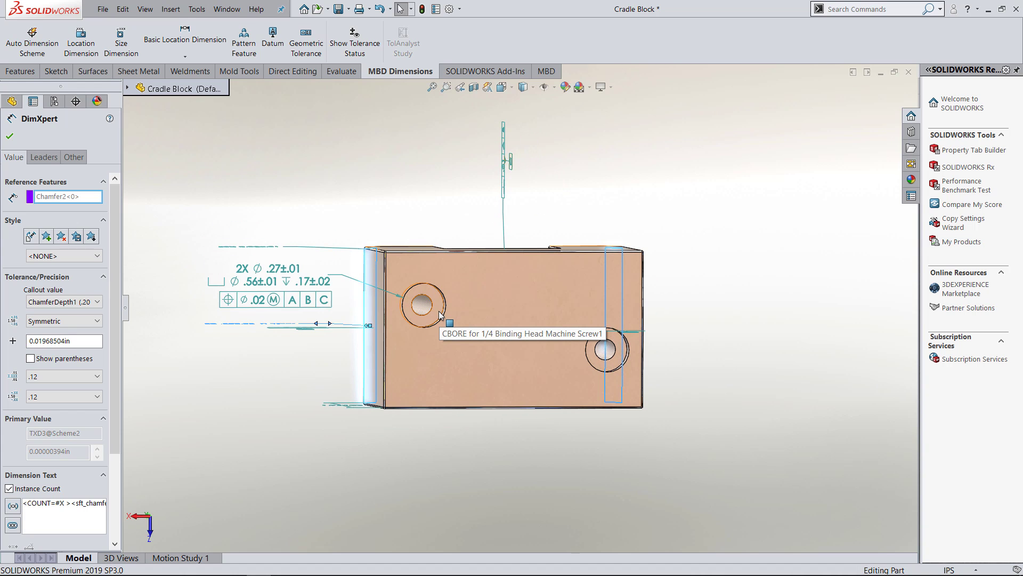
- Close the chamfer dimension's settings and display the Cradle Block's DimXpert tree as an annotation based tree
{"action": "left_click", "coordinate": [9, 136]}
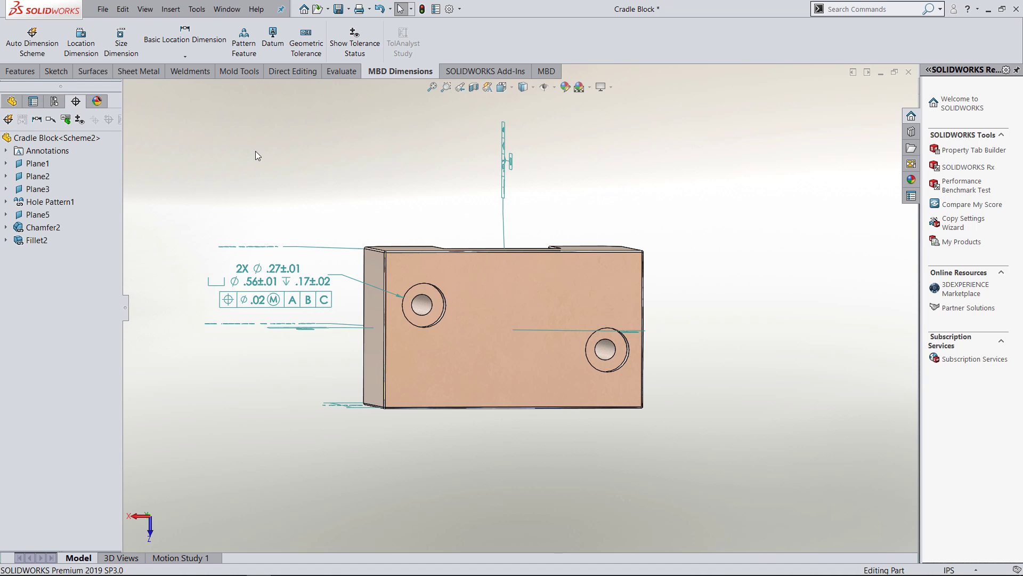
{"action": "middle_click_drag", "start_coordinate": [255, 151], "coordinate": [278, 423]}
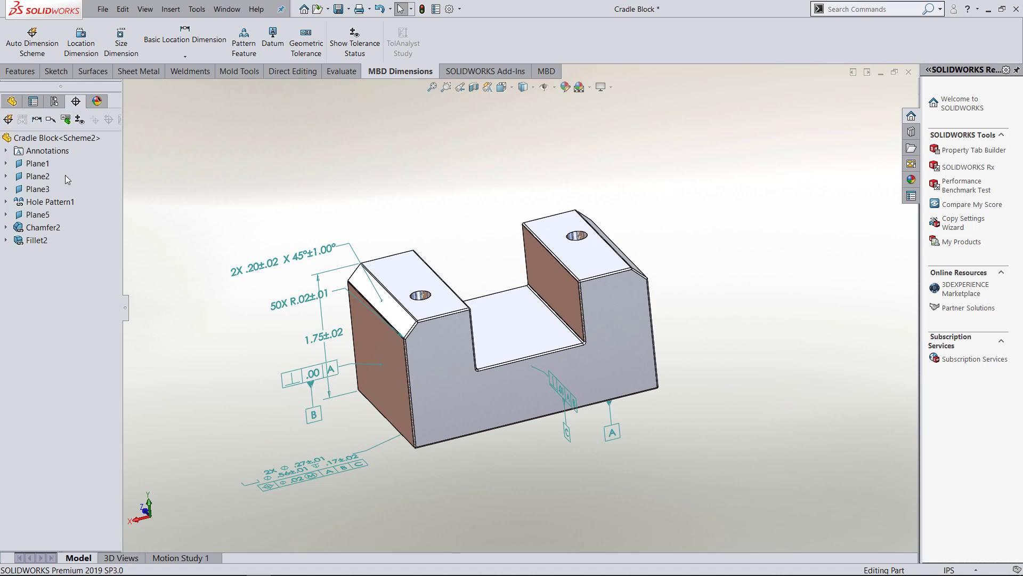
{"action": "right_click", "coordinate": [46, 141]}
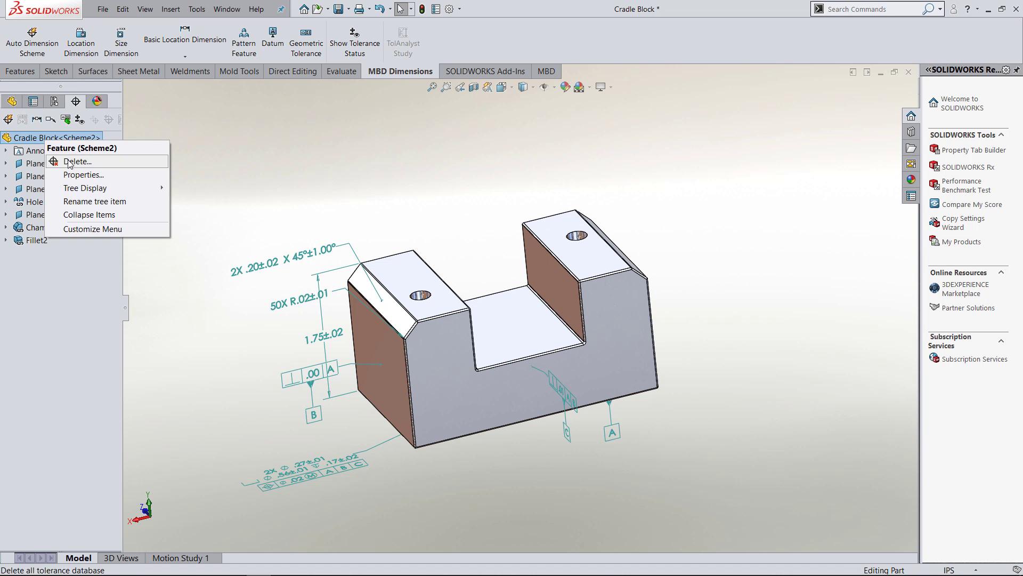
{"action": "mouse_move", "coordinate": [77, 188]}
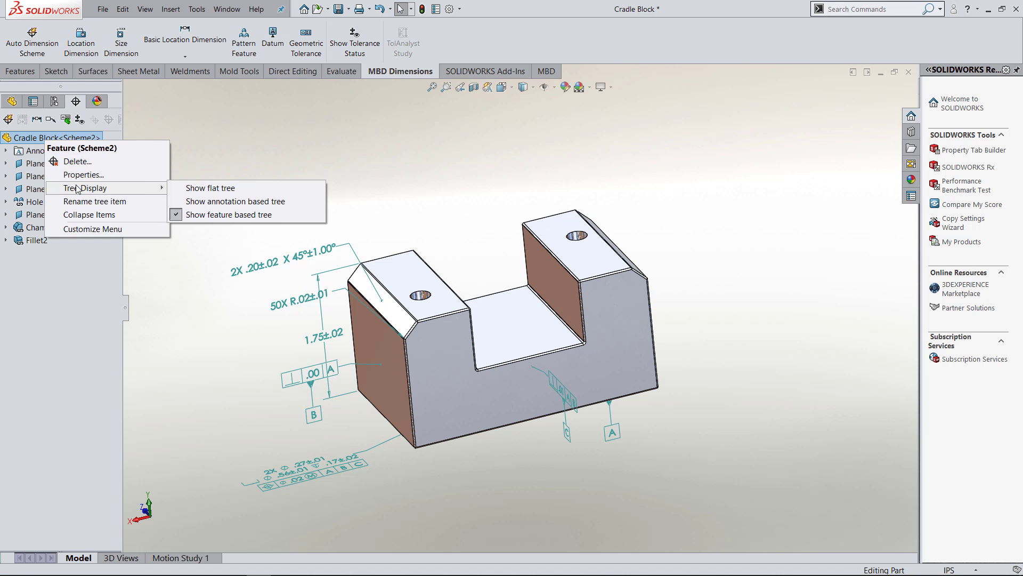
{"action": "left_click", "coordinate": [250, 202]}
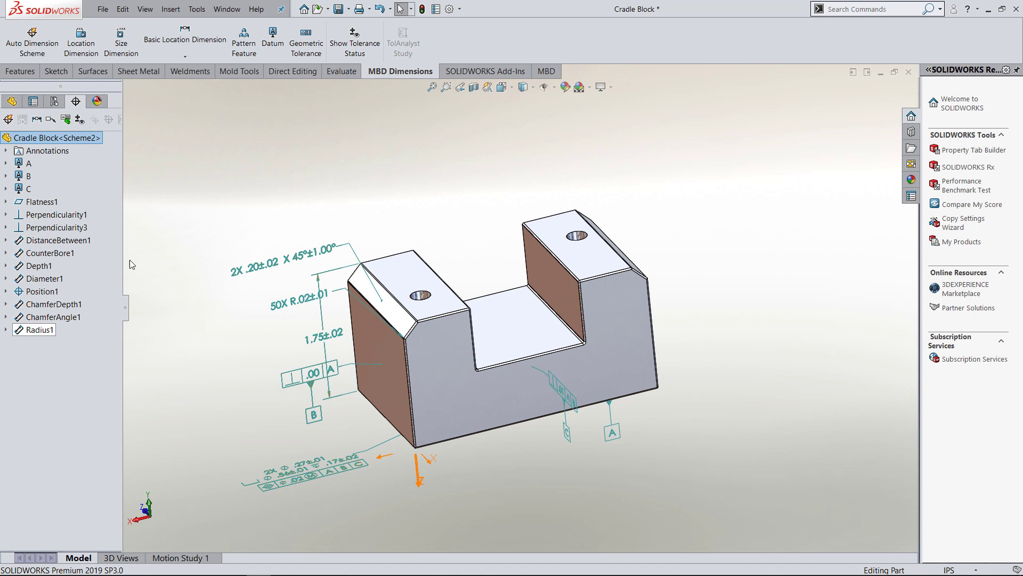
{"action": "mouse_move", "coordinate": [230, 171]}
{"action": "middle_mouse_down"}
{"action": "mouse_move", "coordinate": [240, 153]}
{"action": "mouse_move", "coordinate": [215, 151]}
{"action": "mouse_move", "coordinate": [228, 173]}
{"action": "middle_mouse_up"}
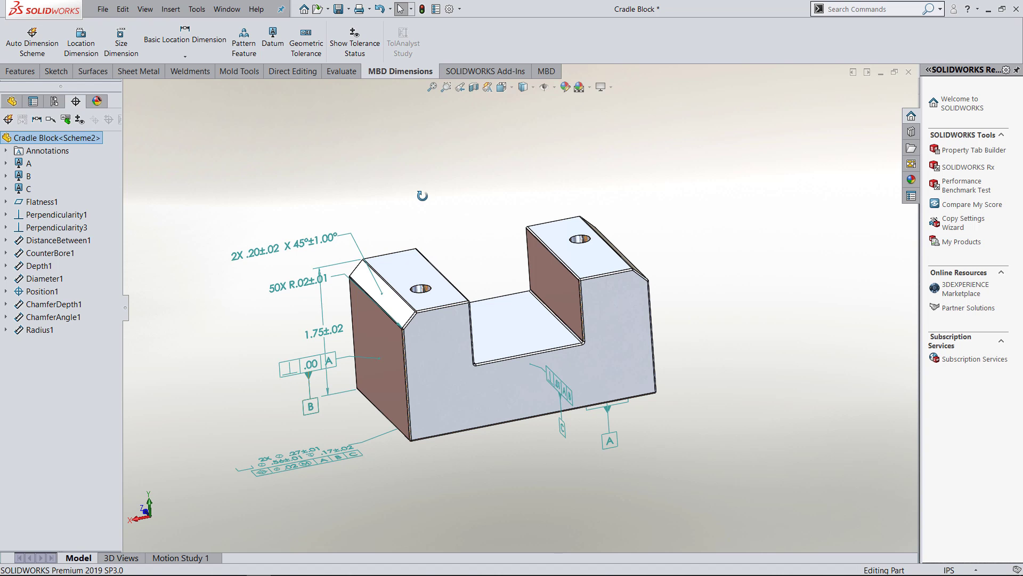
{"action": "middle_click_drag", "start_coordinate": [421, 195], "coordinate": [410, 201]}
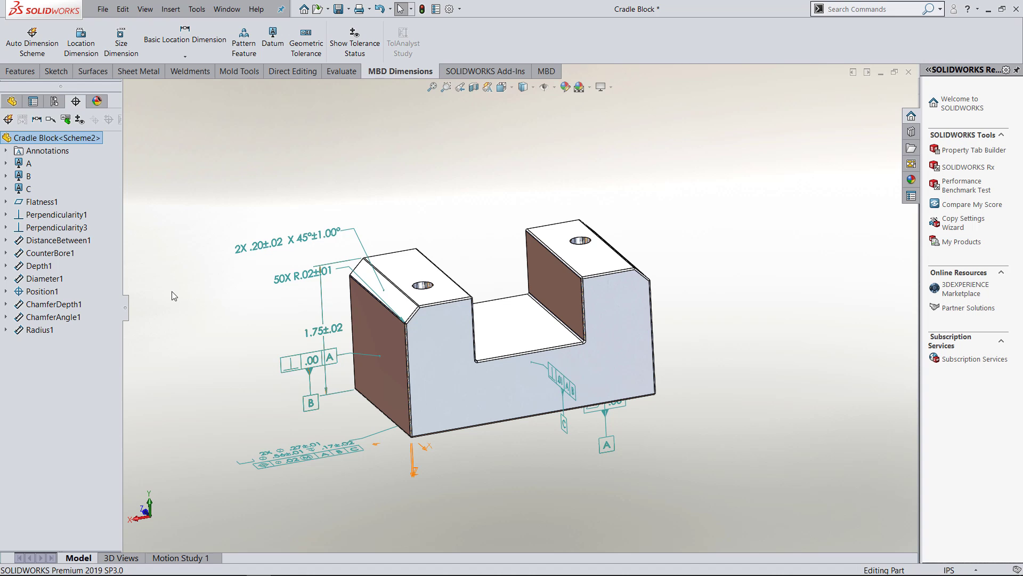
- Capture the block's current orientation as a 3D view named "all 3d views", keeping the Bottom, Front, Right and Notes Area annotation views included
{"action": "left_click", "coordinate": [118, 558]}
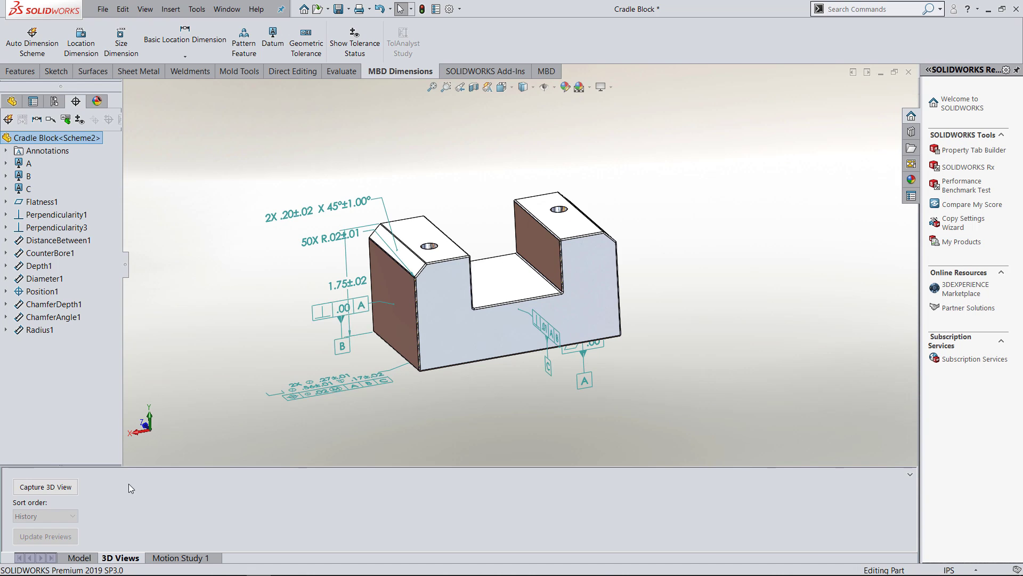
{"action": "left_click", "coordinate": [546, 73]}
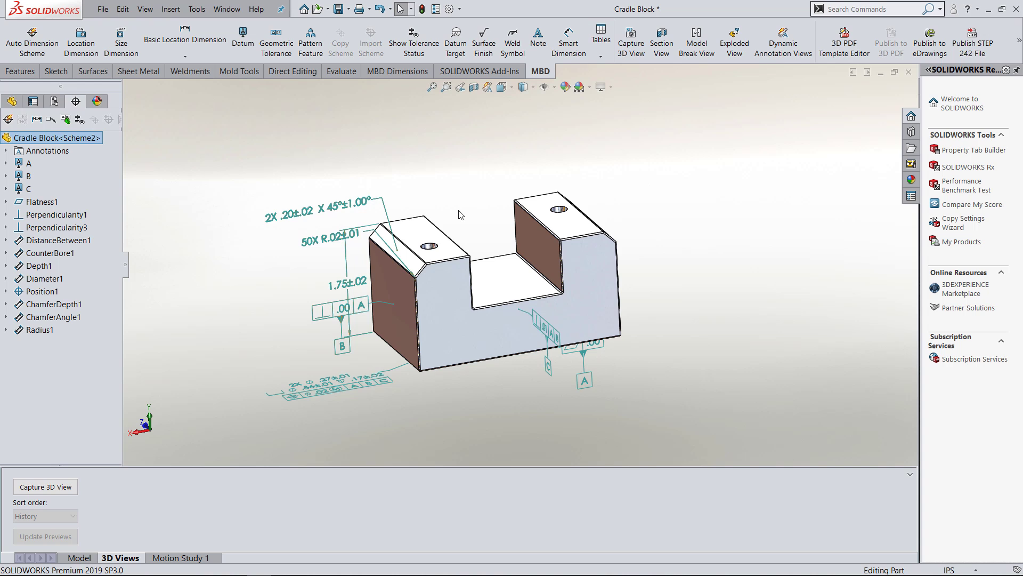
{"action": "mouse_move", "coordinate": [461, 213]}
{"action": "middle_mouse_down"}
{"action": "mouse_move", "coordinate": [472, 194]}
{"action": "mouse_move", "coordinate": [482, 208]}
{"action": "middle_mouse_up"}
{"action": "middle_click_drag", "start_coordinate": [202, 391], "coordinate": [290, 349]}
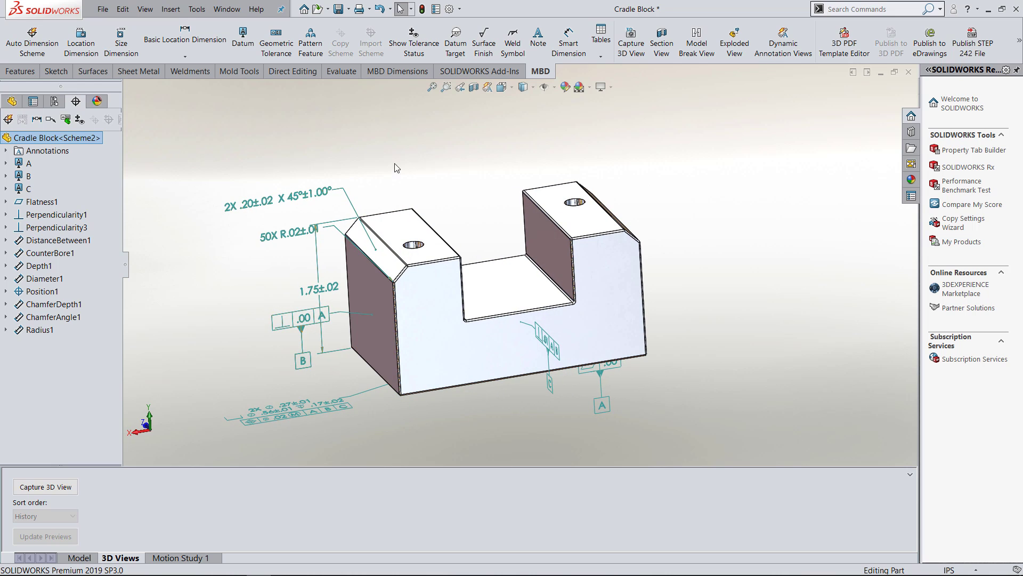
{"action": "left_click", "coordinate": [55, 488]}
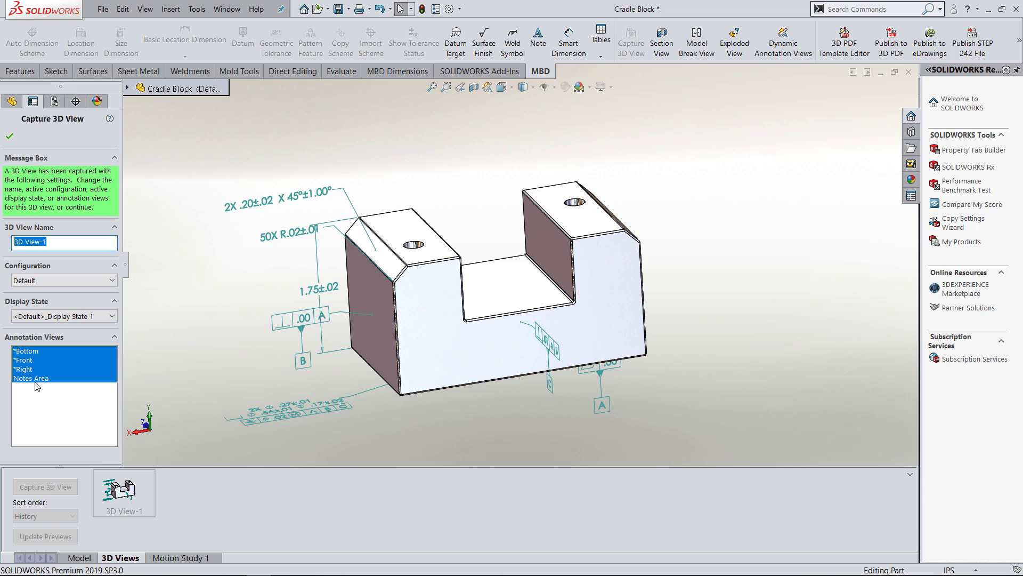
{"action": "left_click", "coordinate": [25, 352]}
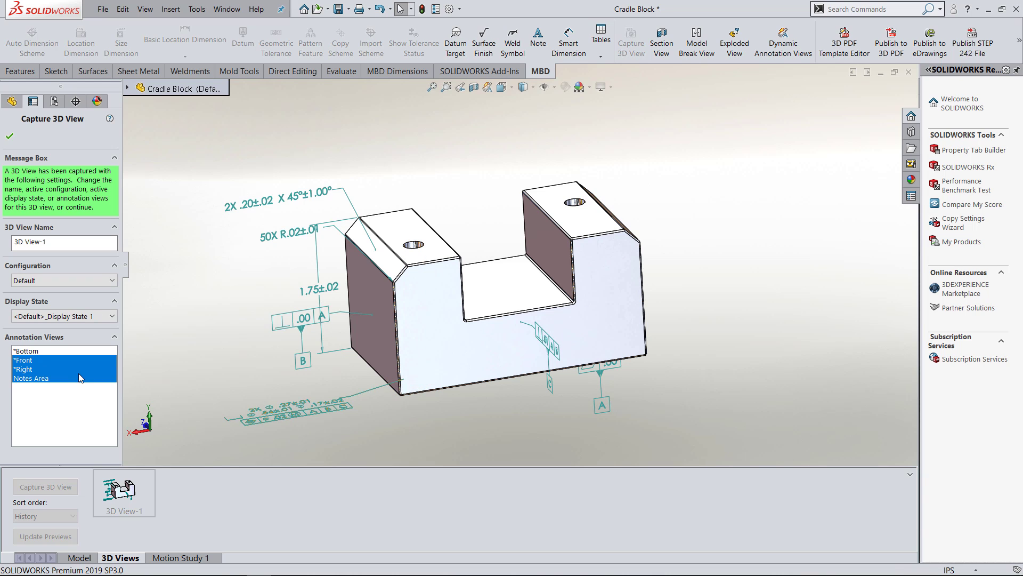
{"action": "left_click", "coordinate": [40, 352]}
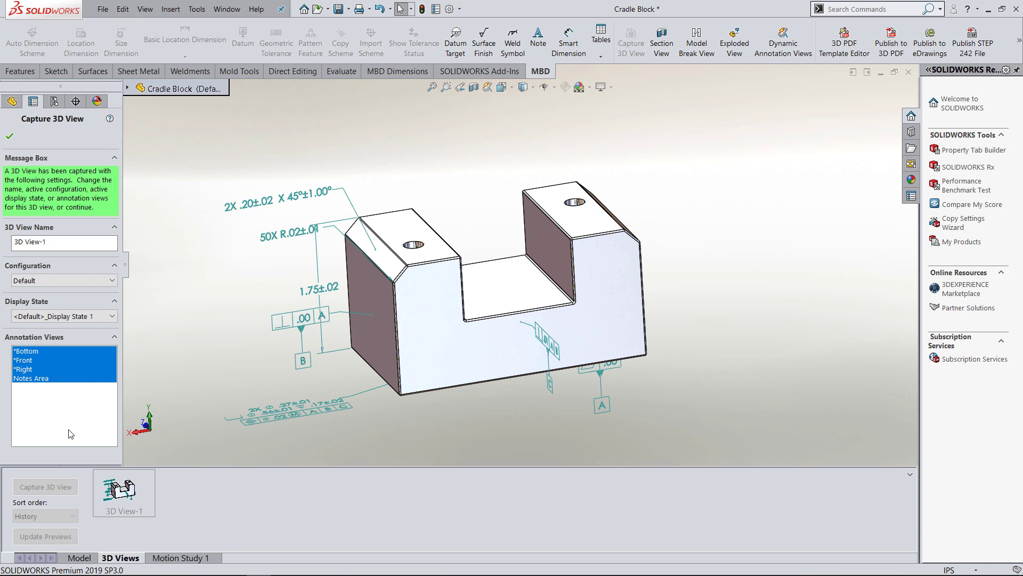
{"action": "left_click_drag", "start_coordinate": [48, 242], "coordinate": [13, 243]}
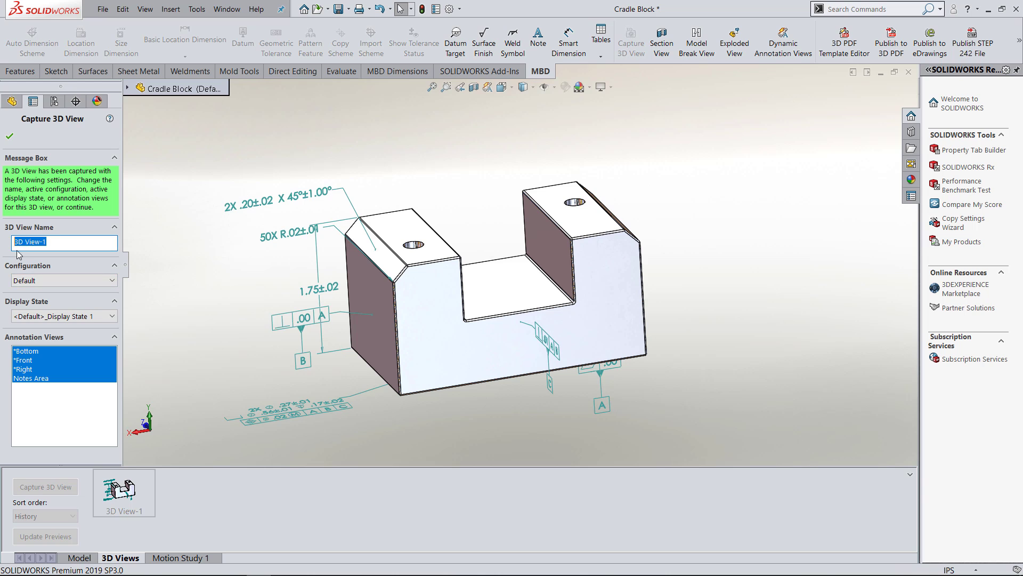
{"action": "type", "text": "all 3d views"}
{"action": "left_click", "coordinate": [10, 136]}
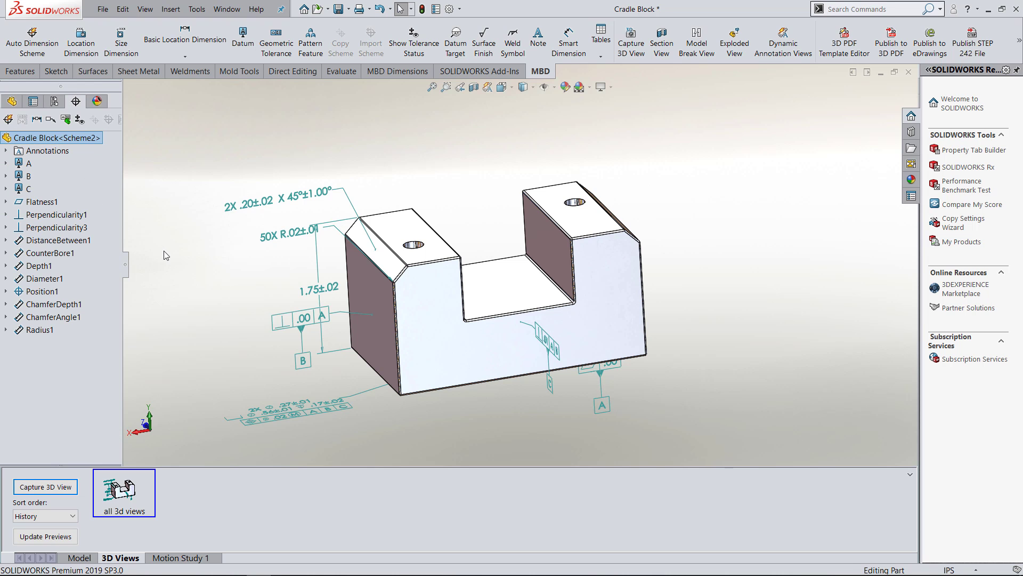
- Examine from several angles how the counterbored hole callout and the block's height dimension are oriented
{"action": "key", "text": "ctrl+7"}
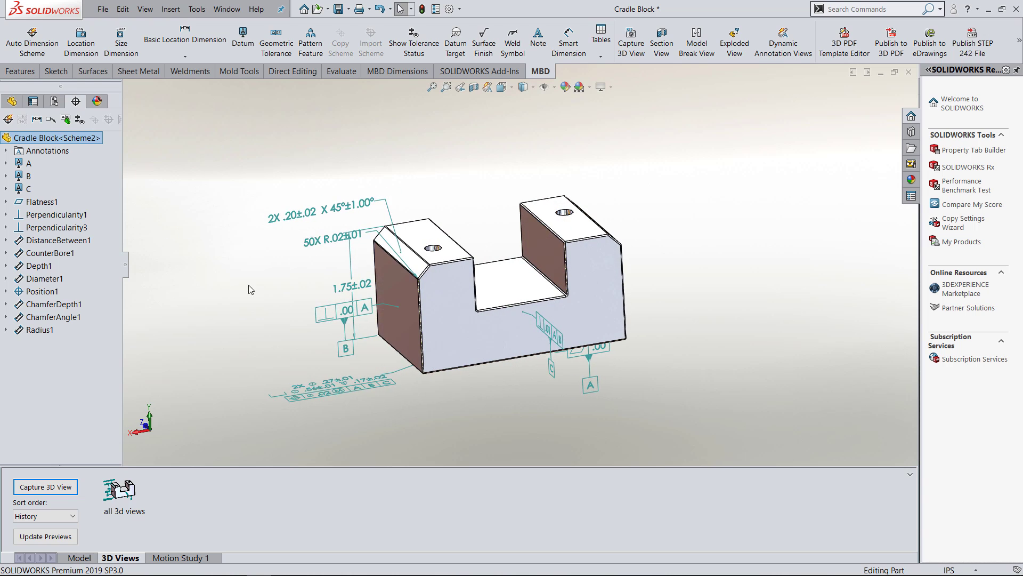
{"action": "scroll", "coordinate": [456, 328], "scroll_direction": "down", "scroll_amount": 2}
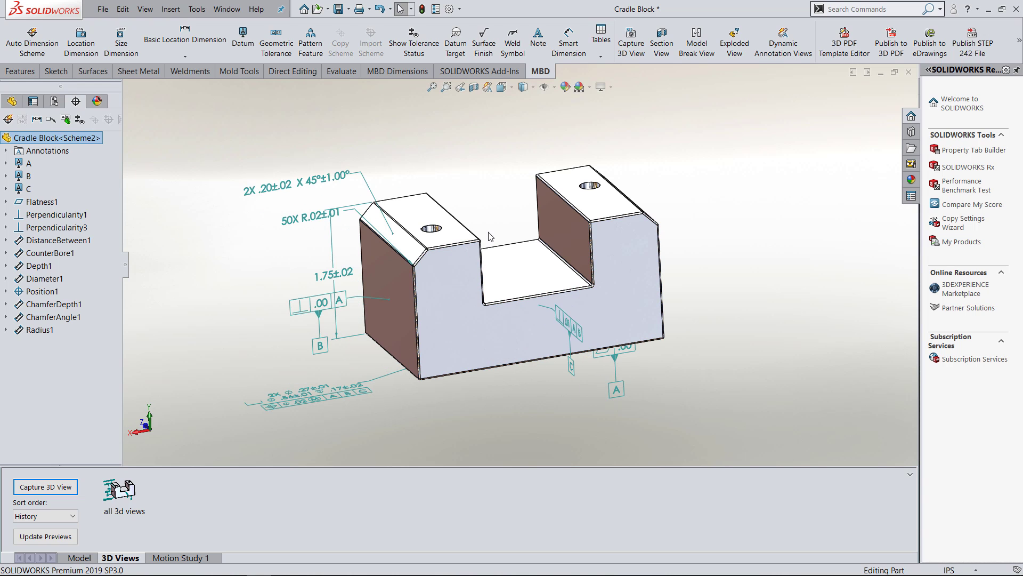
{"action": "middle_click_drag", "start_coordinate": [490, 236], "coordinate": [435, 352]}
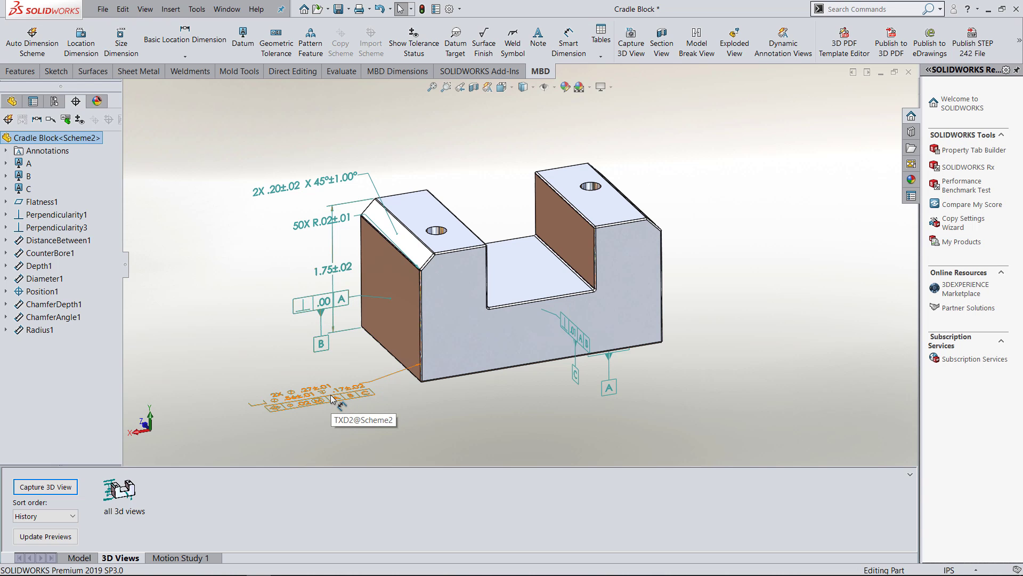
{"action": "middle_click_drag", "start_coordinate": [332, 398], "coordinate": [304, 203]}
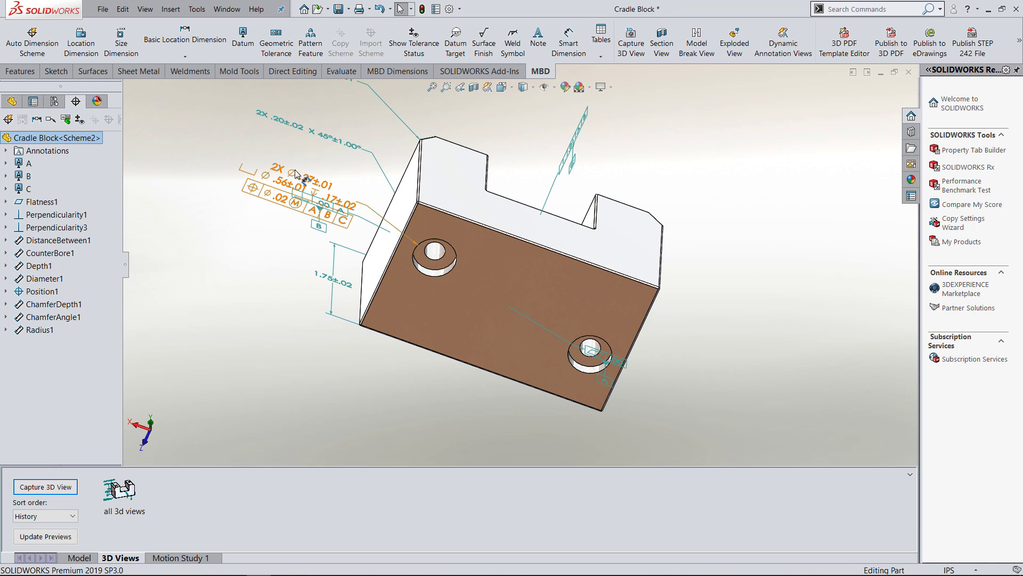
{"action": "middle_click_drag", "start_coordinate": [413, 310], "coordinate": [341, 245]}
{"action": "left_click", "coordinate": [291, 378]}
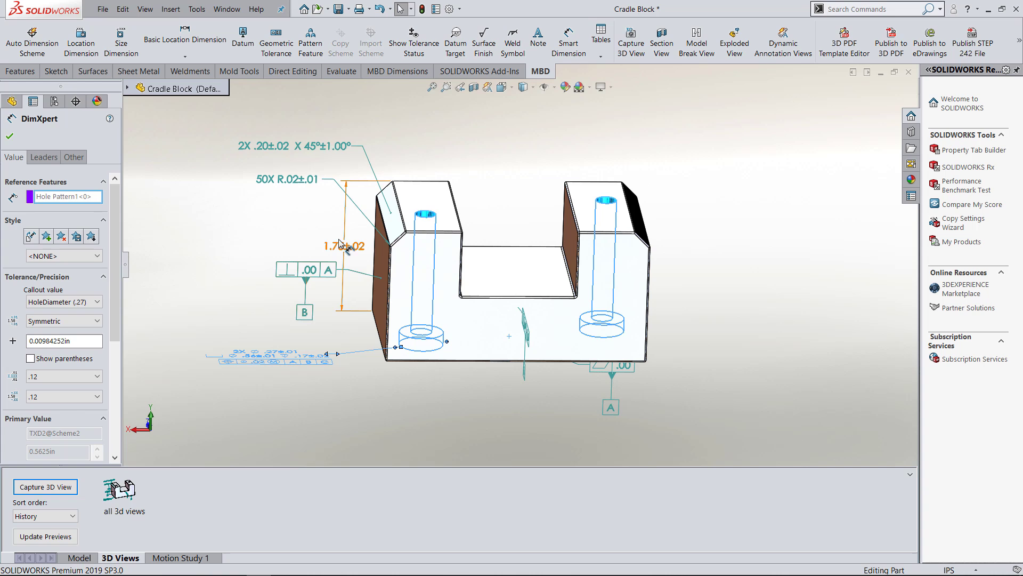
{"action": "left_click", "coordinate": [341, 245]}
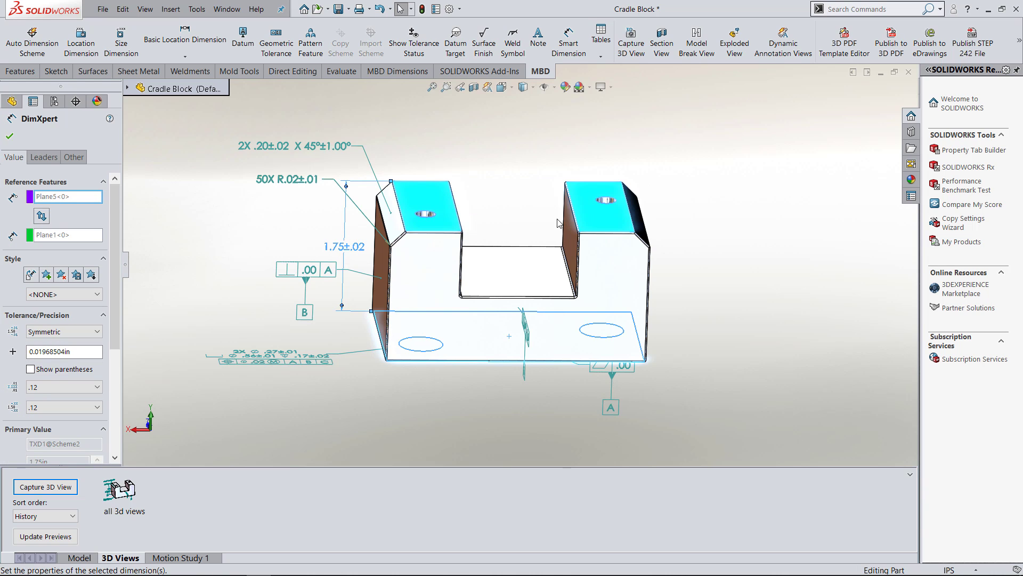
{"action": "mouse_move", "coordinate": [297, 235]}
{"action": "middle_mouse_down"}
{"action": "mouse_move", "coordinate": [298, 206]}
{"action": "mouse_move", "coordinate": [308, 237]}
{"action": "middle_mouse_up"}
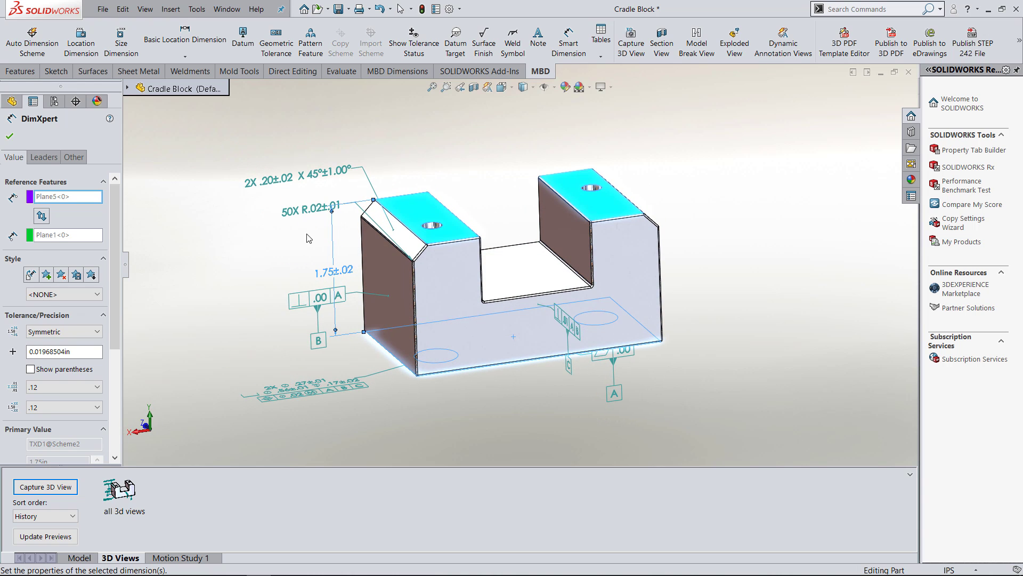
{"action": "left_click", "coordinate": [307, 238]}
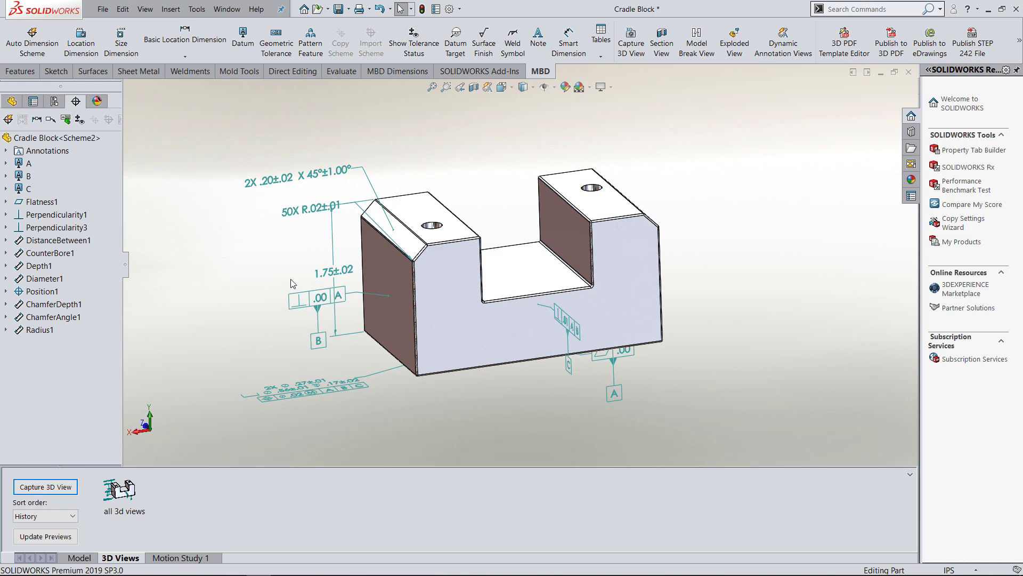
- Reassign the perpendicularity frame with datum B to the *Bottom annotation view
{"action": "left_click", "coordinate": [320, 301]}
{"action": "right_click", "coordinate": [320, 302]}
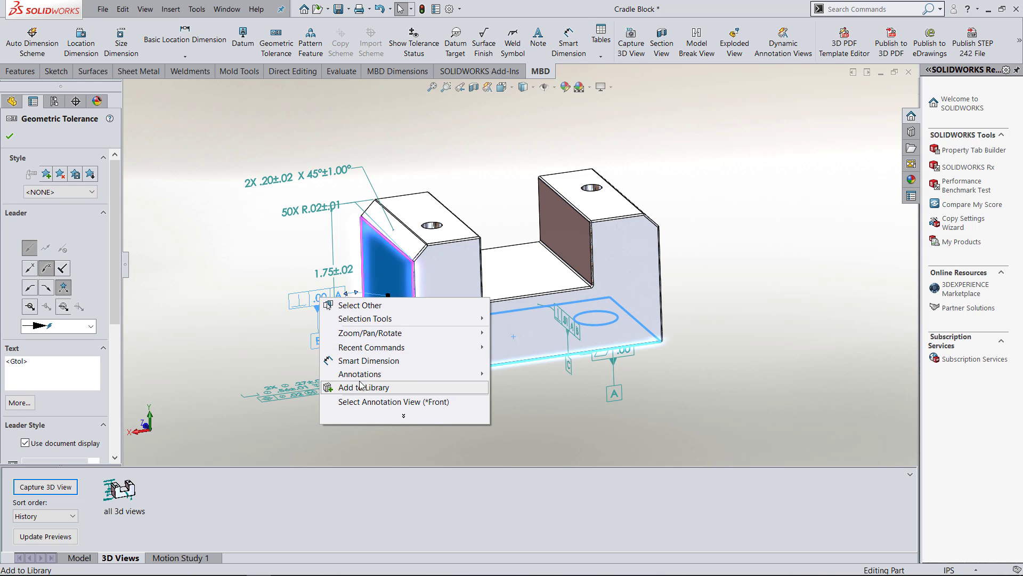
{"action": "left_click", "coordinate": [385, 402]}
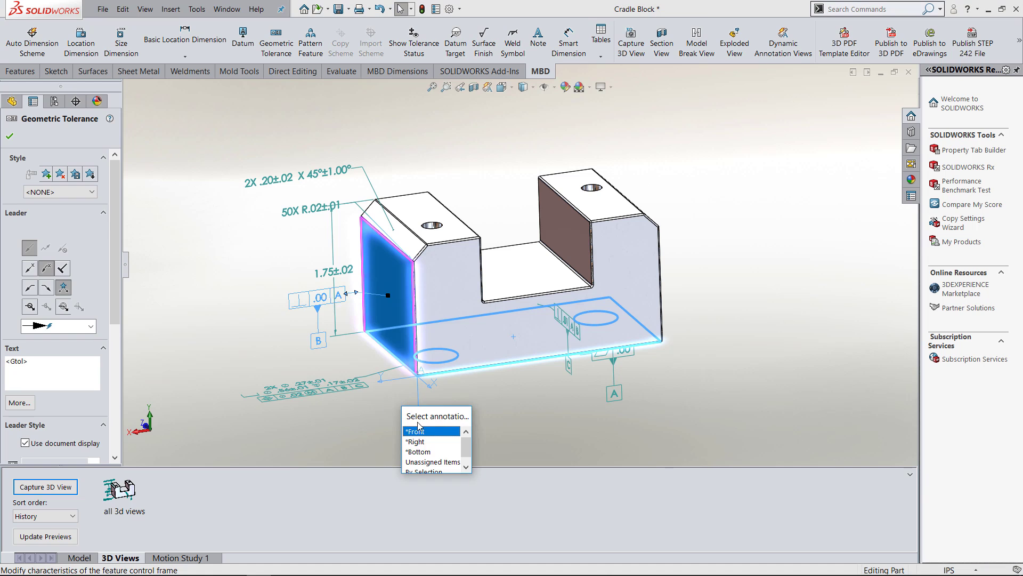
{"action": "left_click", "coordinate": [426, 452]}
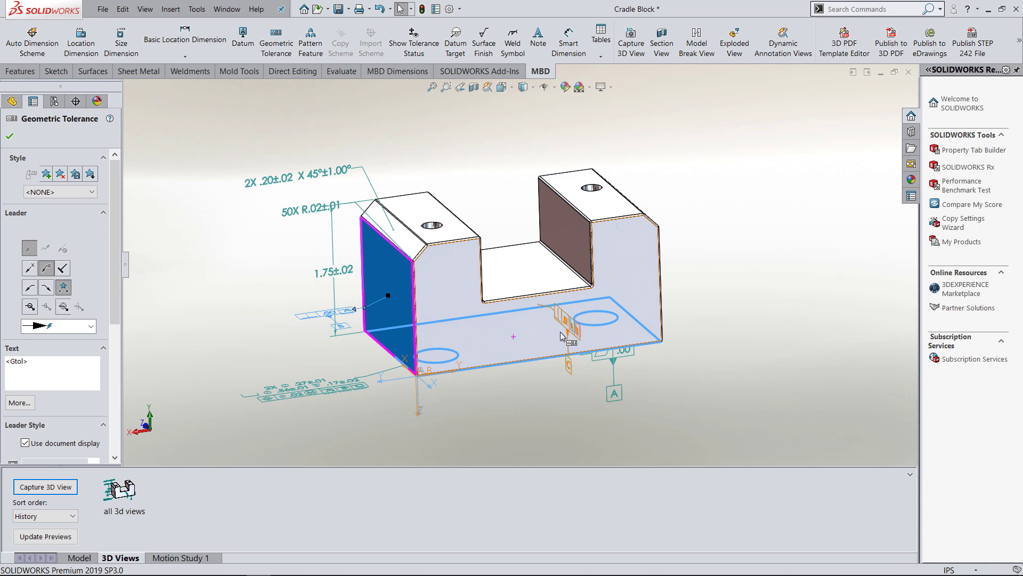
{"action": "left_click", "coordinate": [562, 335]}
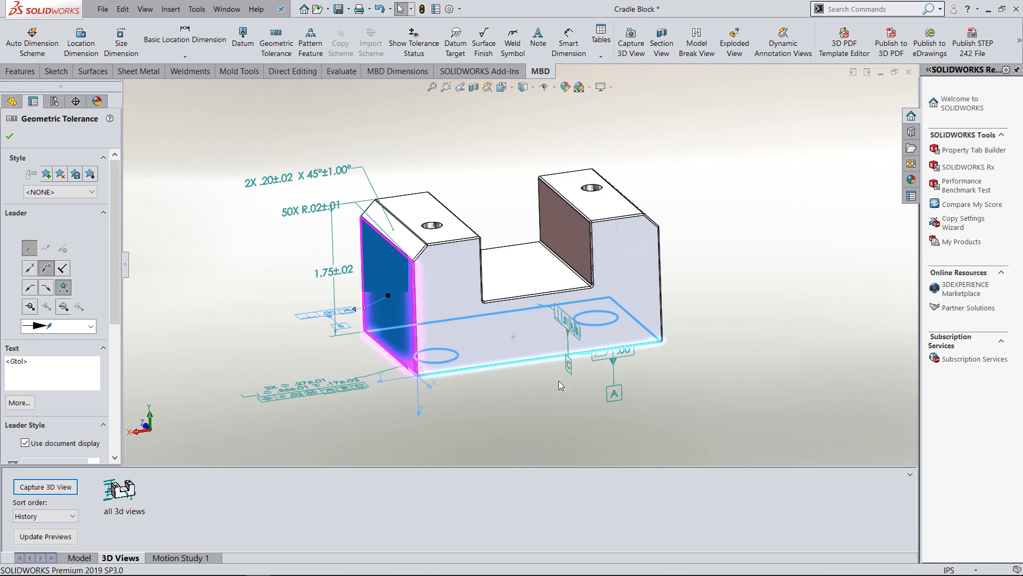
- Reassign the flatness frame with datum A on the underside to a different annotation view
{"action": "left_click", "coordinate": [620, 368]}
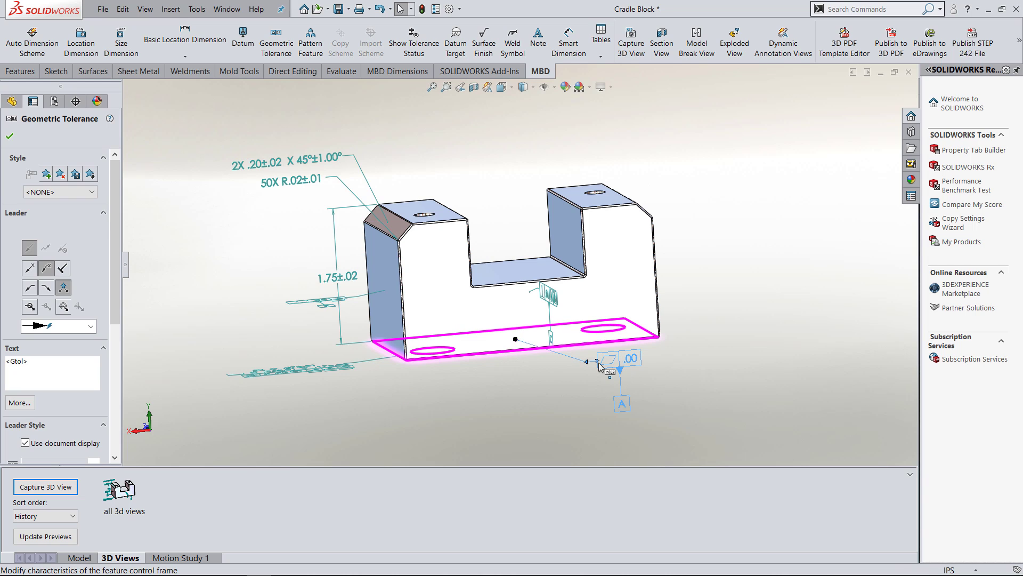
{"action": "right_click", "coordinate": [599, 365]}
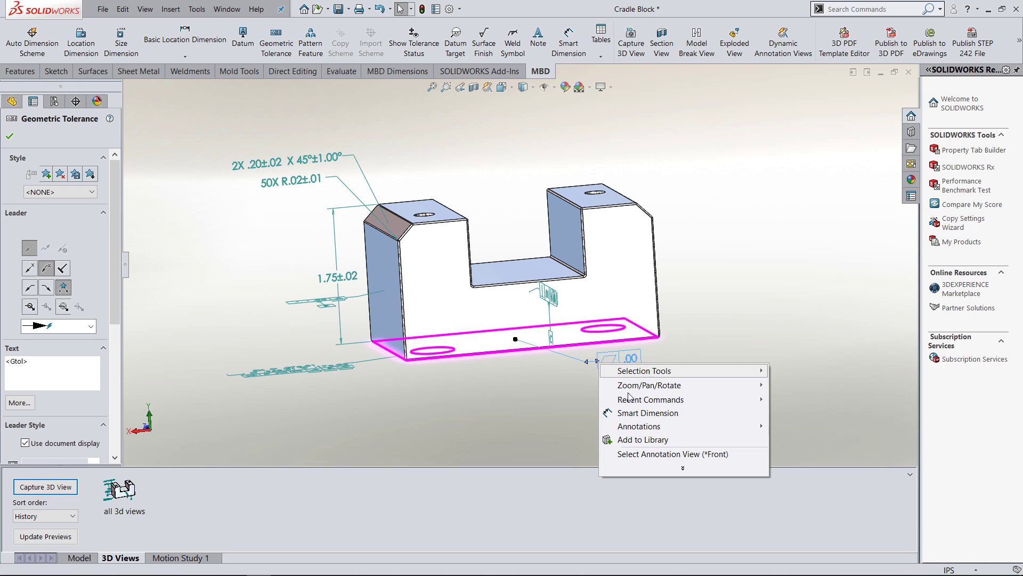
{"action": "left_click", "coordinate": [685, 454]}
{"action": "left_click", "coordinate": [724, 497]}
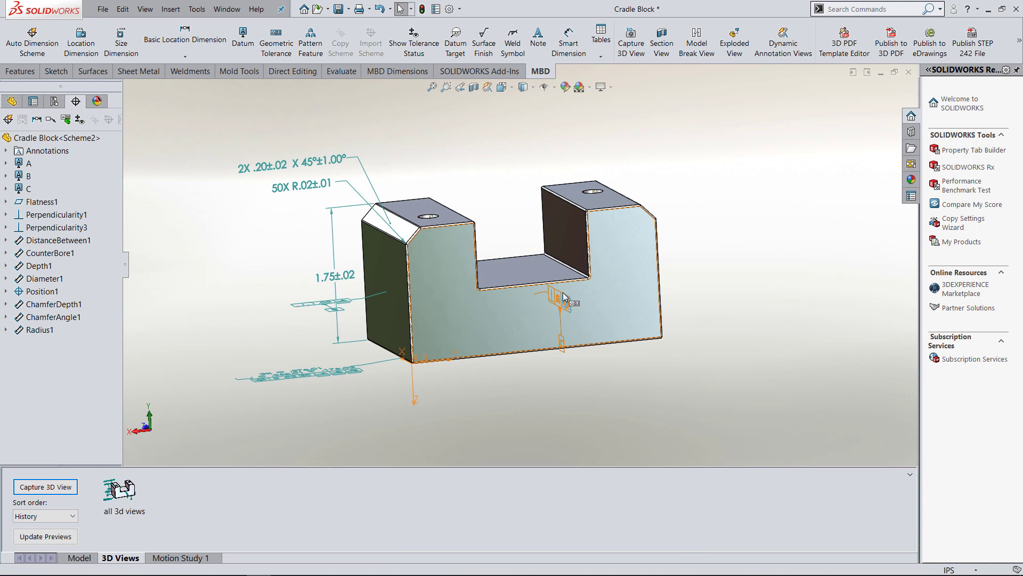
- Reassign the perpendicularity frame with datum C on the front face to the *Bottom annotation view and accept it
{"action": "left_click", "coordinate": [559, 306]}
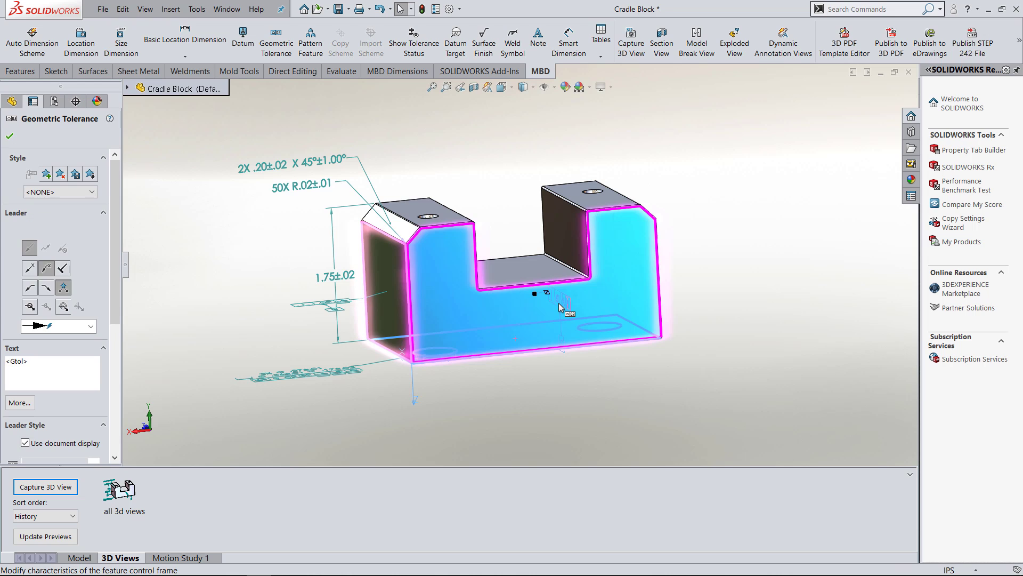
{"action": "right_click", "coordinate": [560, 305]}
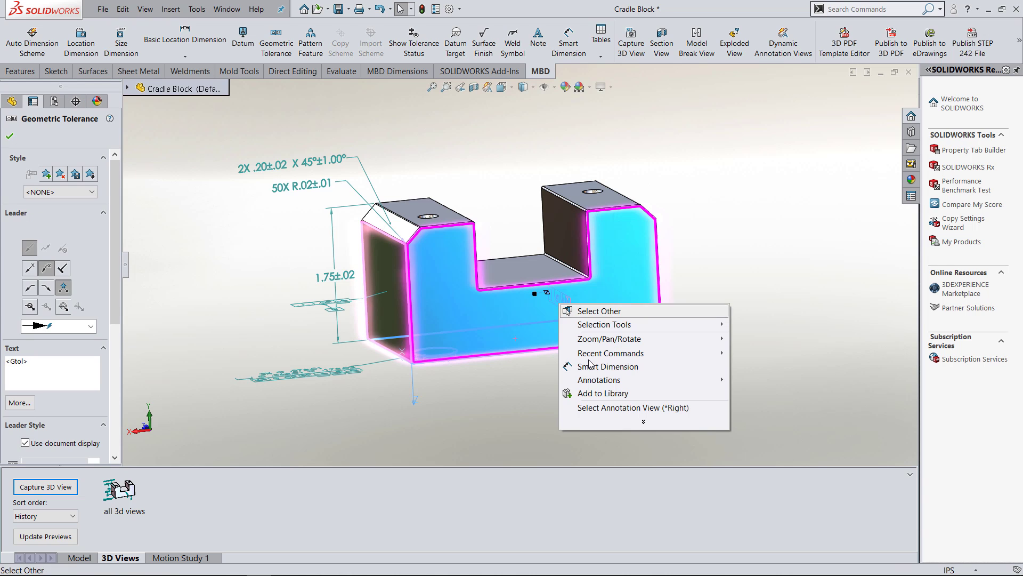
{"action": "left_click", "coordinate": [625, 408]}
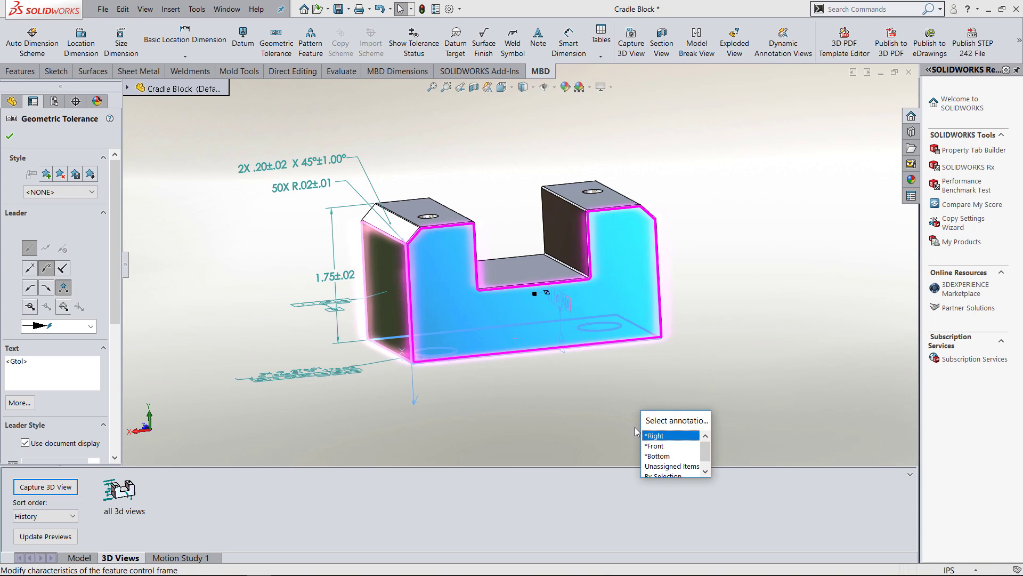
{"action": "left_click", "coordinate": [655, 455]}
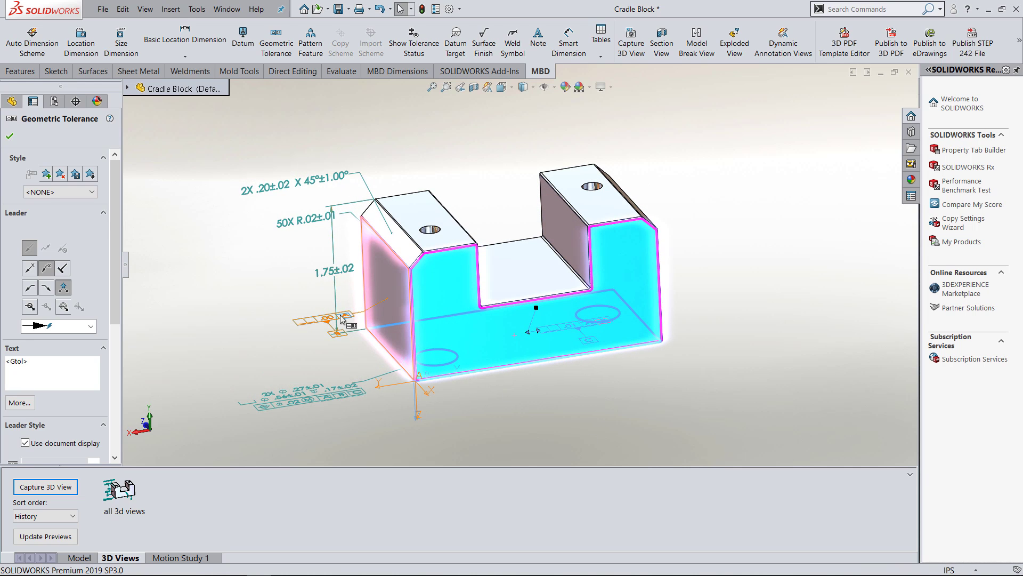
{"action": "left_click", "coordinate": [9, 136]}
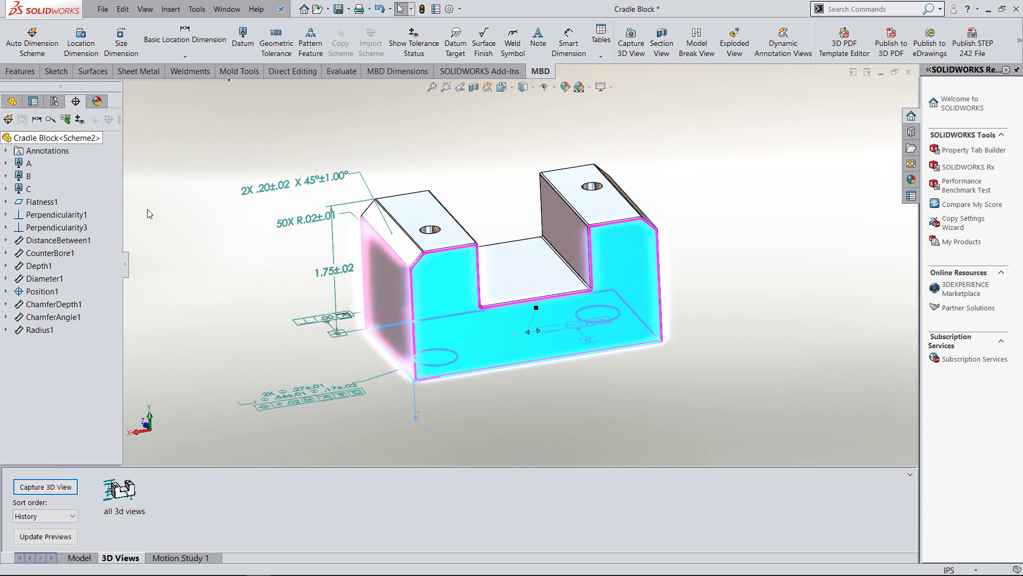
- Activate the *Bottom annotation view and reorient the model to it
{"action": "left_click", "coordinate": [6, 151]}
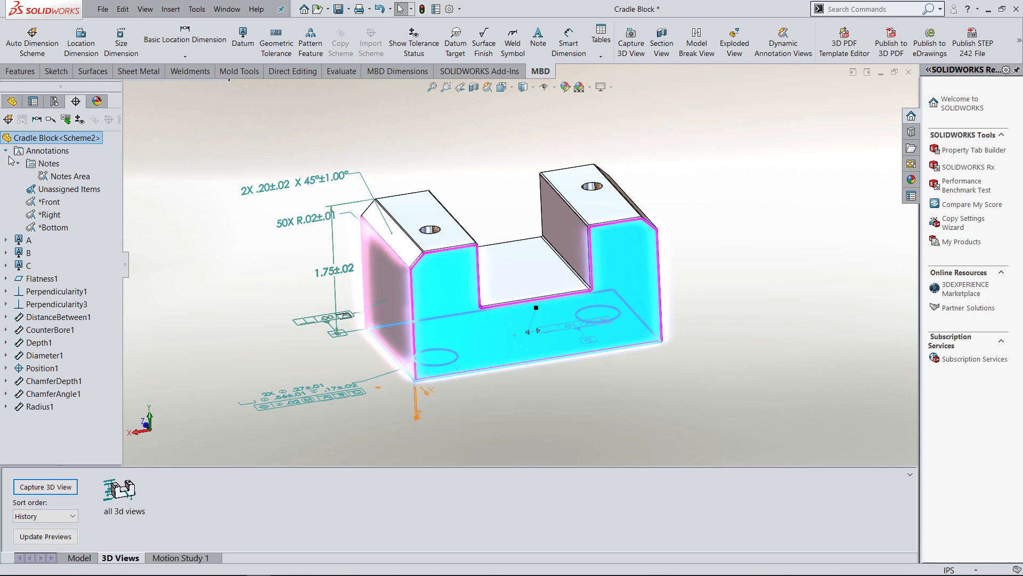
{"action": "right_click", "coordinate": [50, 226]}
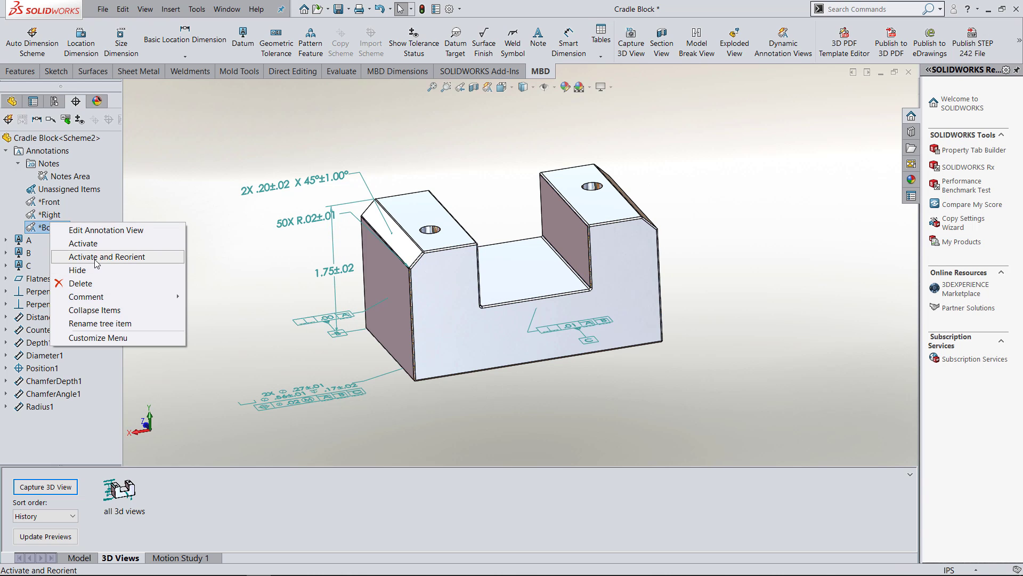
{"action": "left_click", "coordinate": [96, 257]}
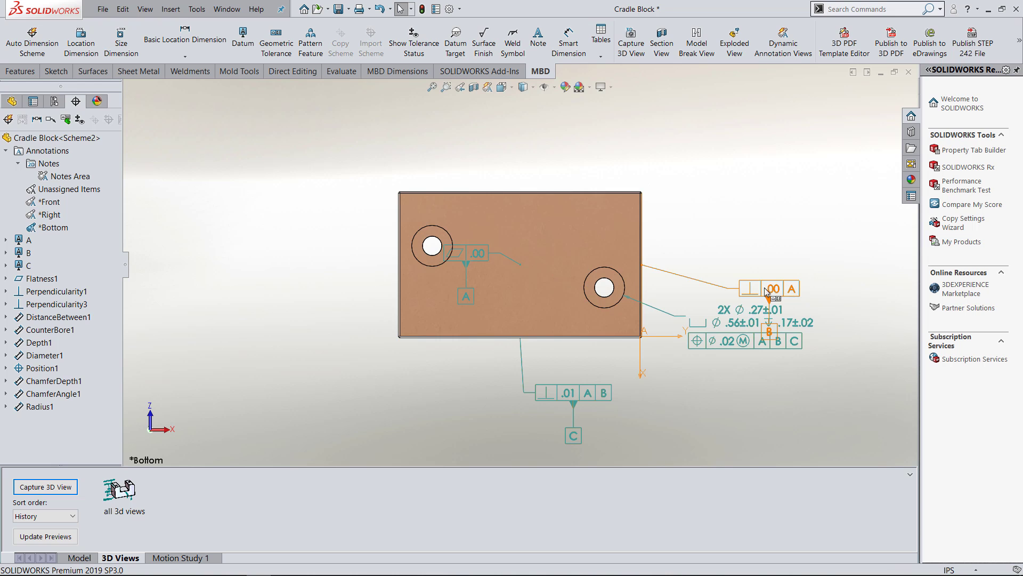
- Spread the datum A, B and C tolerance frames and the counterbored hole callout into clear space outside the block's outline
{"action": "left_click_drag", "start_coordinate": [771, 292], "coordinate": [770, 161]}
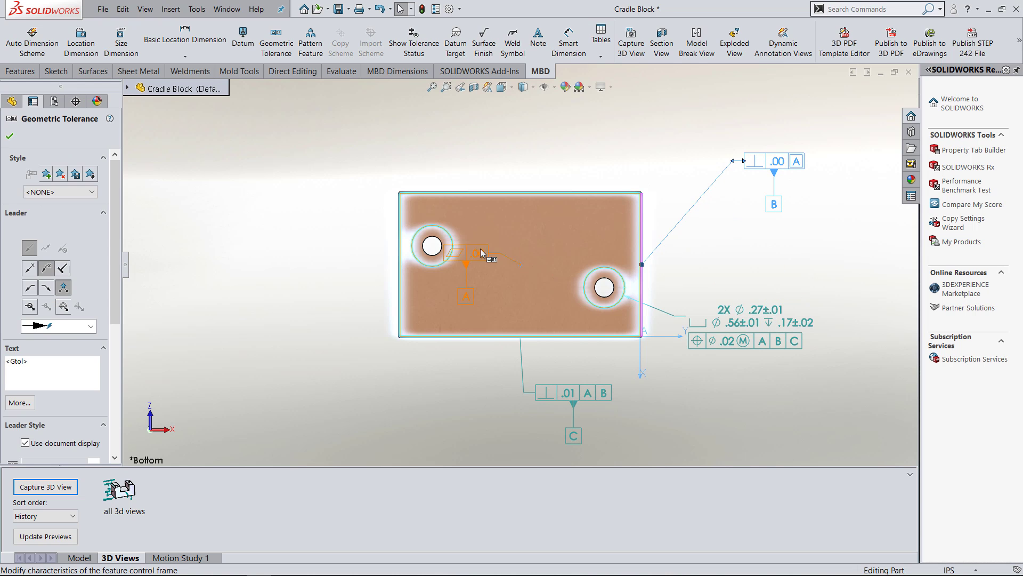
{"action": "left_click_drag", "start_coordinate": [481, 253], "coordinate": [344, 360]}
{"action": "left_click_drag", "start_coordinate": [535, 397], "coordinate": [405, 414]}
{"action": "left_click_drag", "start_coordinate": [746, 315], "coordinate": [758, 369]}
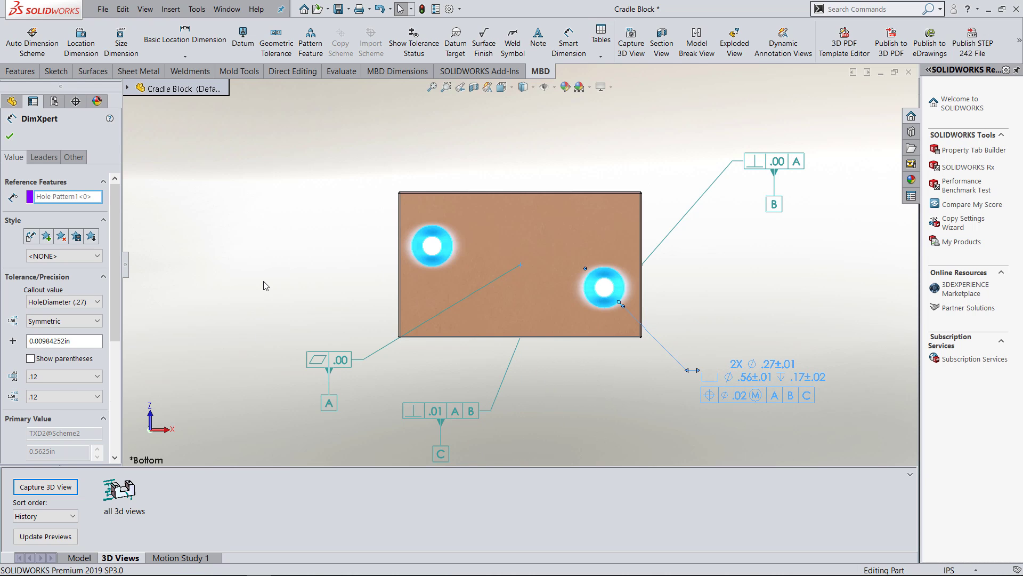
{"action": "key", "text": "Escape"}
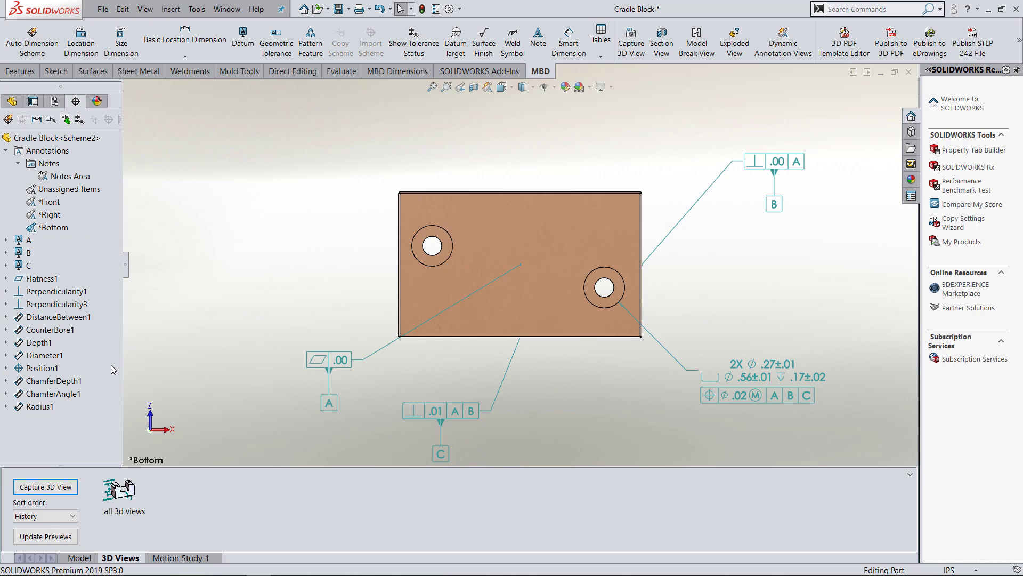
- Capture a 3D view named *Bottom that includes only the *Bottom annotation view
{"action": "left_click", "coordinate": [44, 487]}
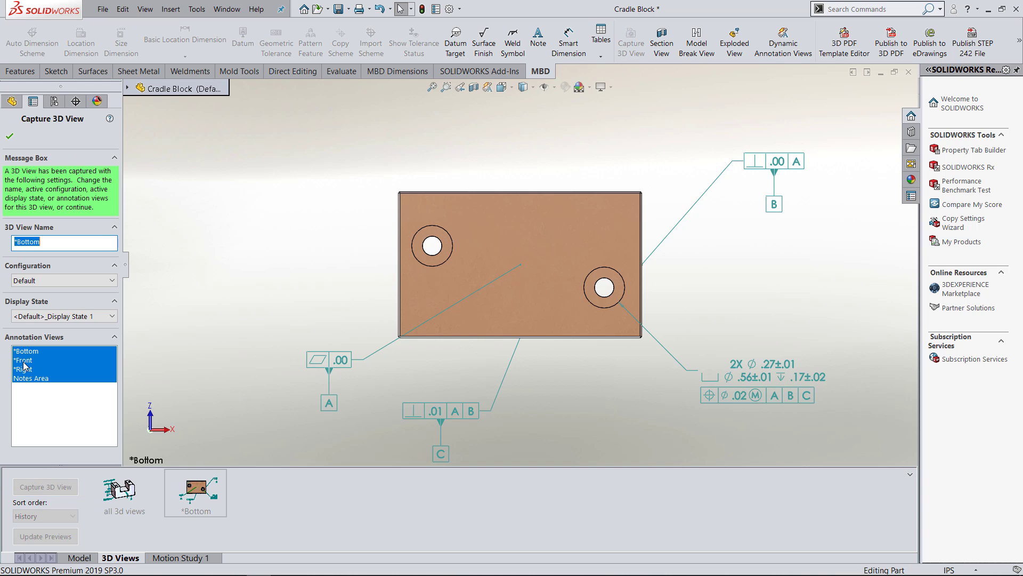
{"action": "left_click", "coordinate": [24, 361]}
{"action": "left_click", "coordinate": [25, 369]}
{"action": "left_click", "coordinate": [27, 378]}
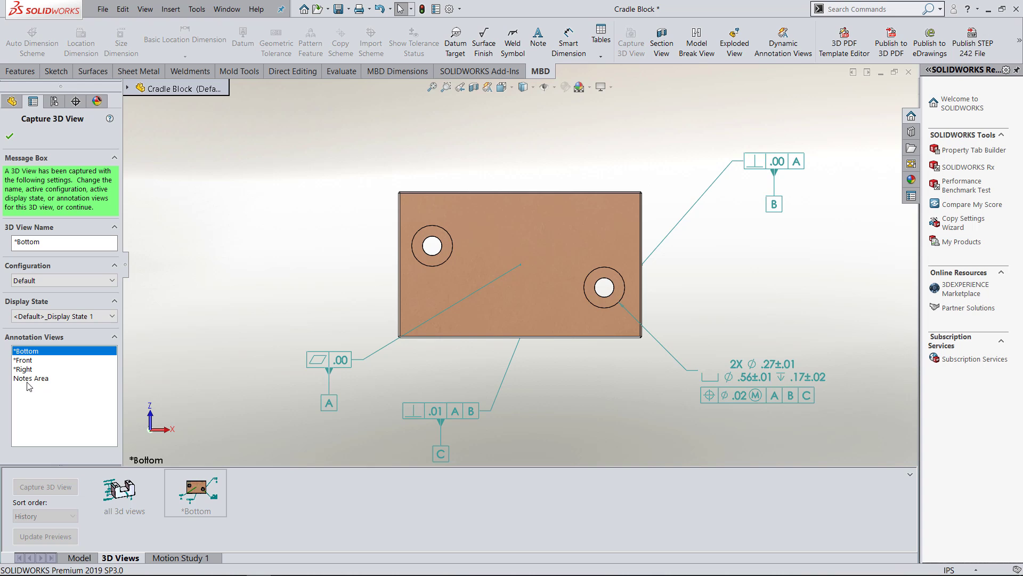
{"action": "left_click", "coordinate": [10, 136]}
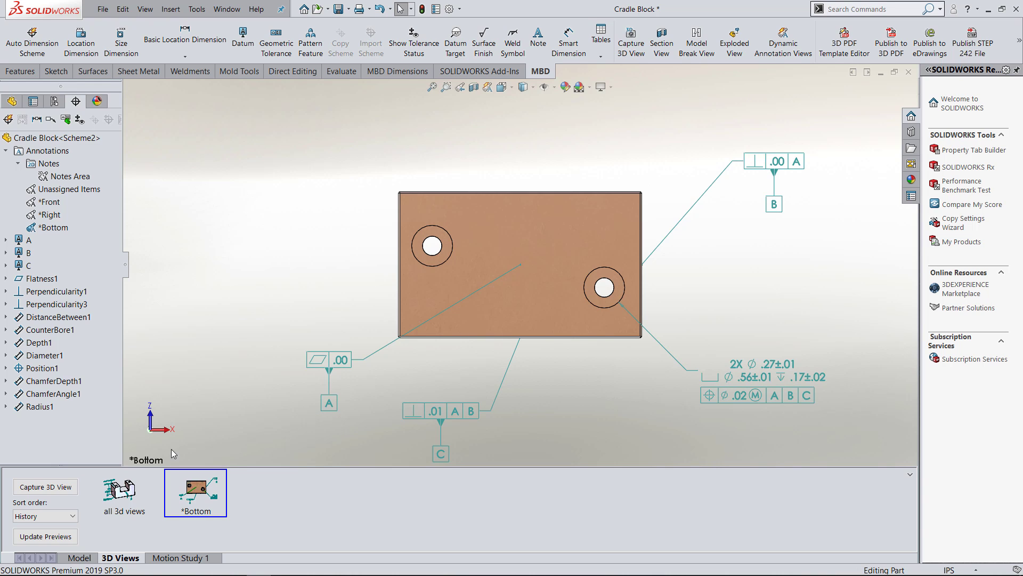
- Display the all 3d views capture and the *Bottom capture in turn, and inspect the counterbored holes from an angle
{"action": "double_click", "coordinate": [138, 493]}
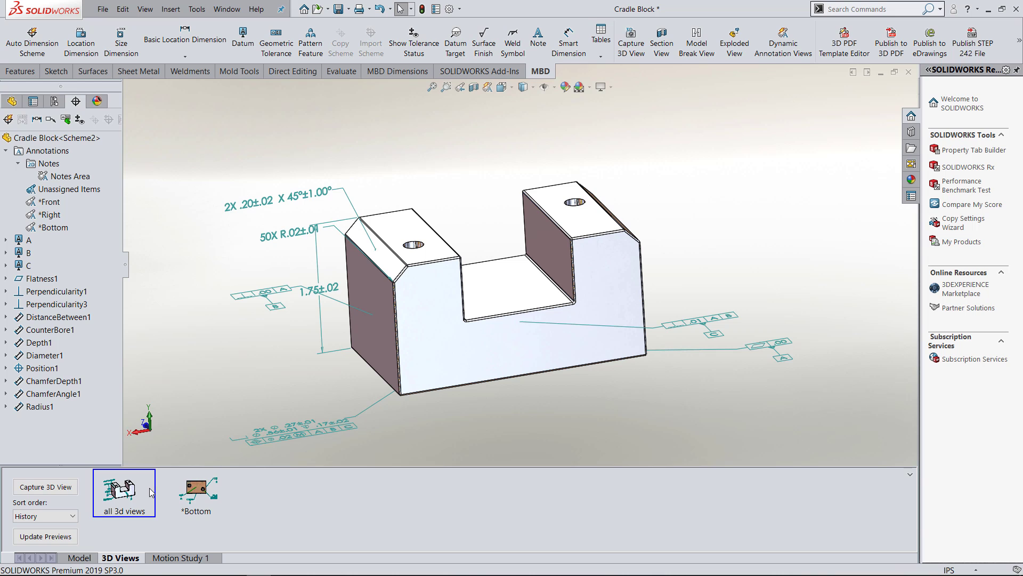
{"action": "double_click", "coordinate": [201, 488]}
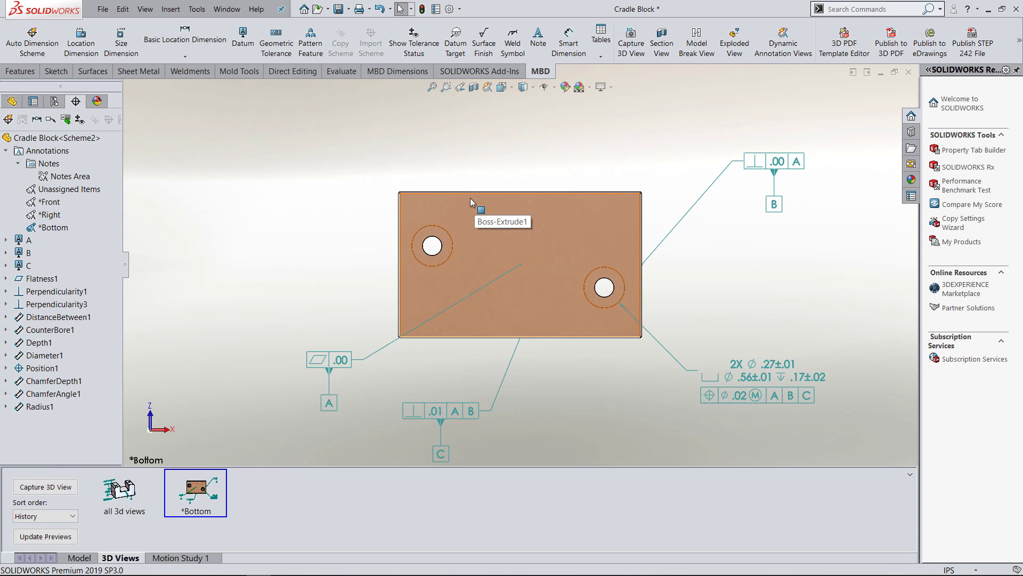
{"action": "mouse_move", "coordinate": [485, 207]}
{"action": "middle_mouse_down"}
{"action": "mouse_move", "coordinate": [445, 247]}
{"action": "mouse_move", "coordinate": [390, 189]}
{"action": "mouse_move", "coordinate": [498, 234]}
{"action": "middle_mouse_up"}
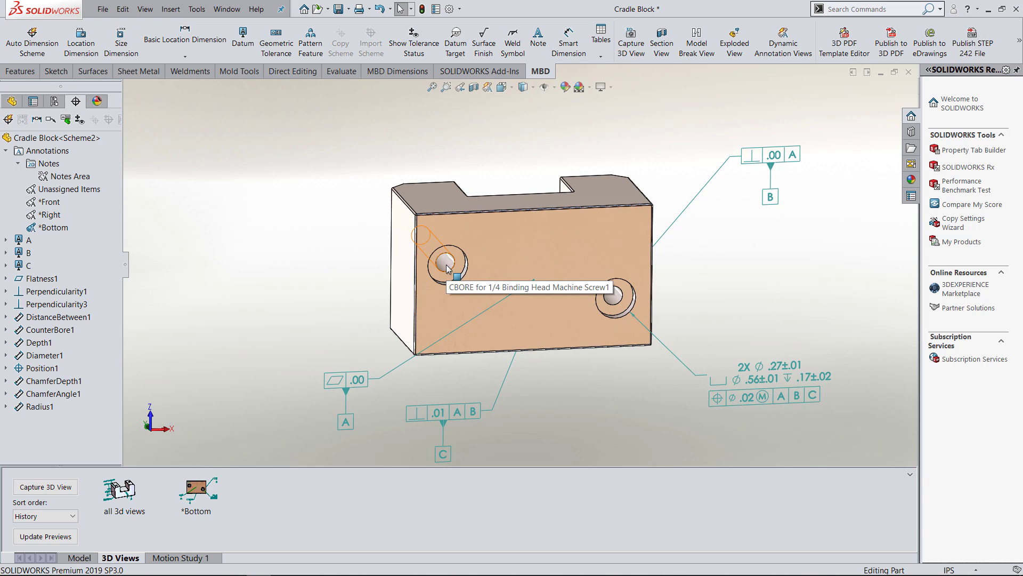
- Recreate the basic dimensions for the Position1 tolerance of the two counterbored holes and return to the *Bottom 3D view
{"action": "left_click", "coordinate": [36, 369]}
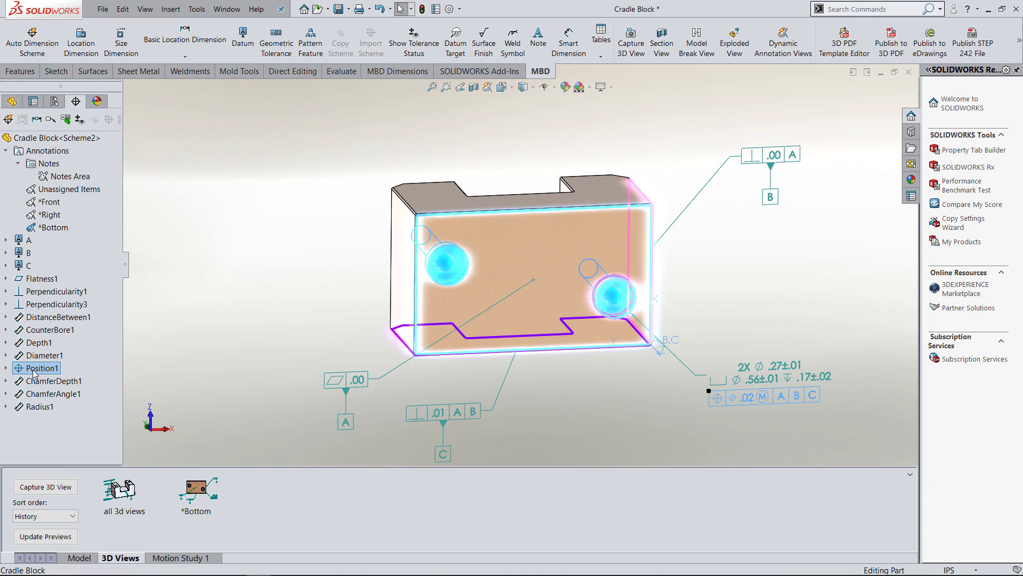
{"action": "right_click", "coordinate": [35, 372]}
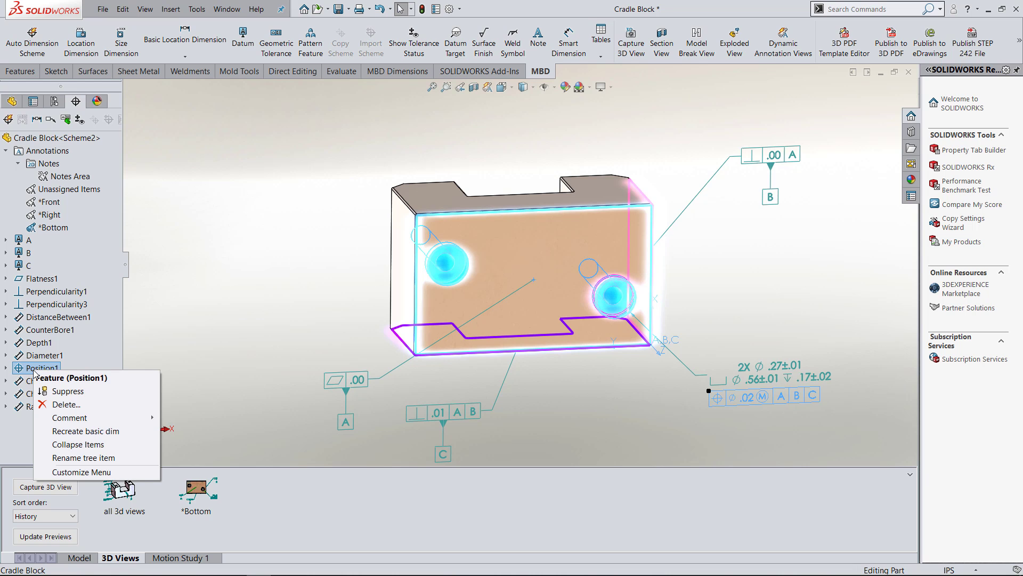
{"action": "left_click", "coordinate": [91, 431]}
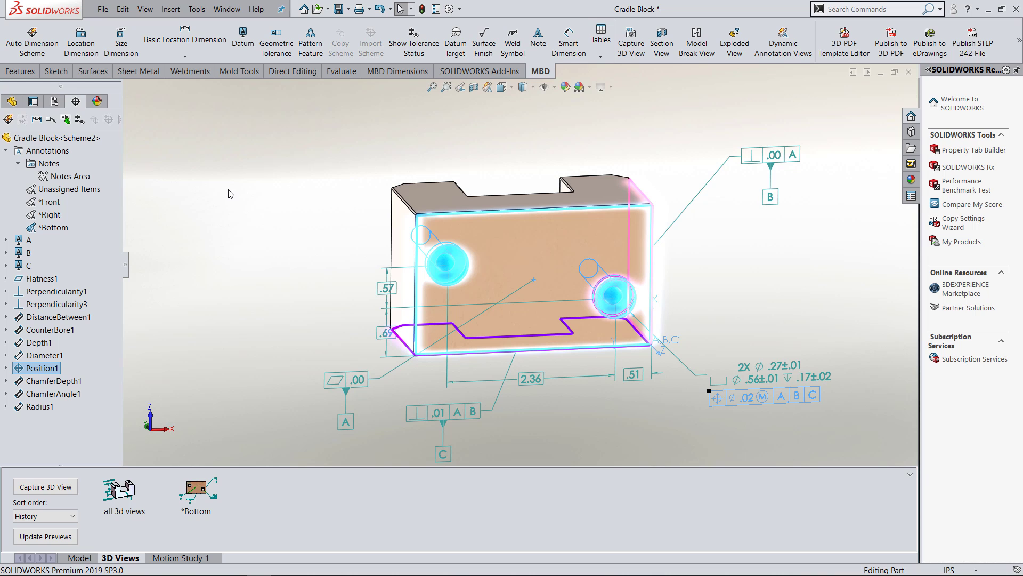
{"action": "double_click", "coordinate": [192, 492]}
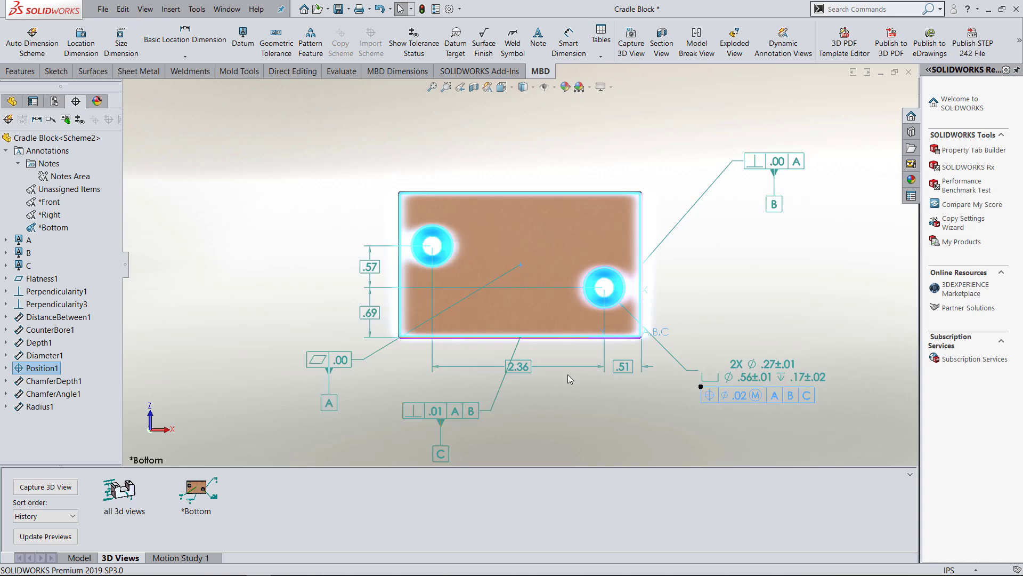
- Rearrange the datum A and B frames, the hole callout and the 2.36 basic dimension around the block to avoid overlaps
{"action": "scroll", "coordinate": [567, 374], "scroll_direction": "down", "scroll_amount": 2}
{"action": "left_click_drag", "start_coordinate": [794, 119], "coordinate": [715, 231]}
{"action": "left_click_drag", "start_coordinate": [762, 368], "coordinate": [730, 119]}
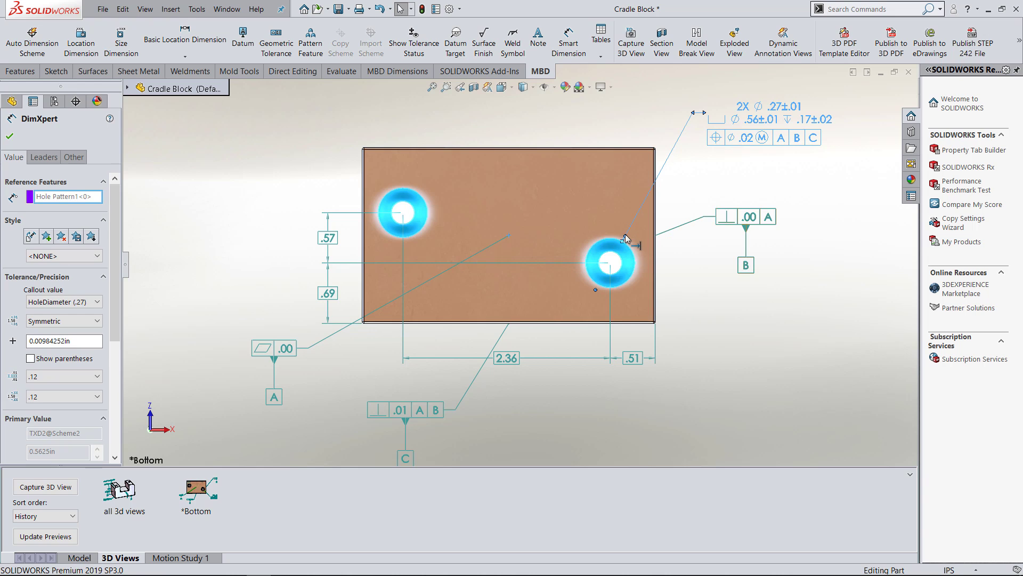
{"action": "left_click_drag", "start_coordinate": [625, 236], "coordinate": [619, 247]}
{"action": "left_click_drag", "start_coordinate": [283, 348], "coordinate": [320, 107]}
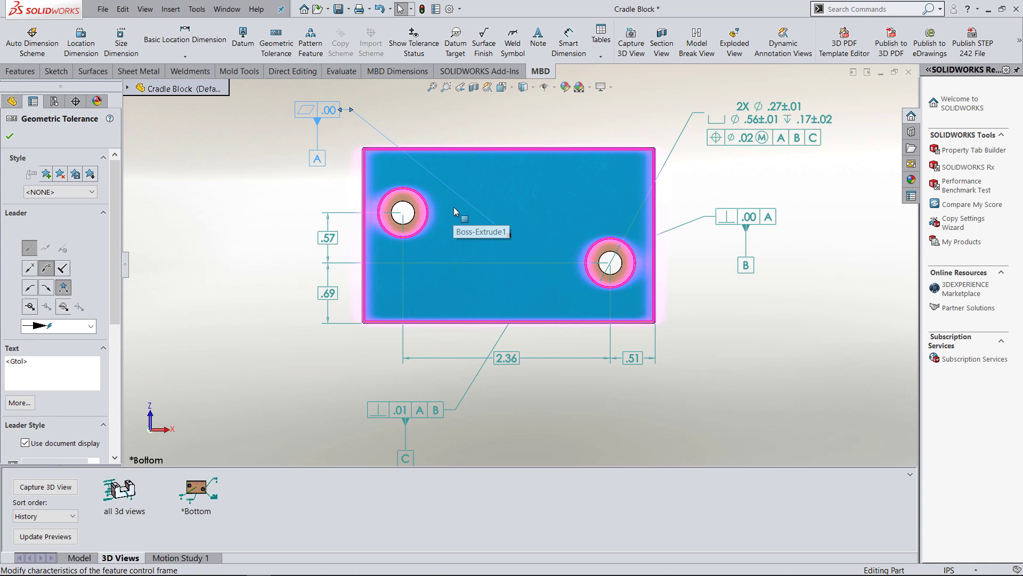
{"action": "left_click_drag", "start_coordinate": [506, 358], "coordinate": [508, 106]}
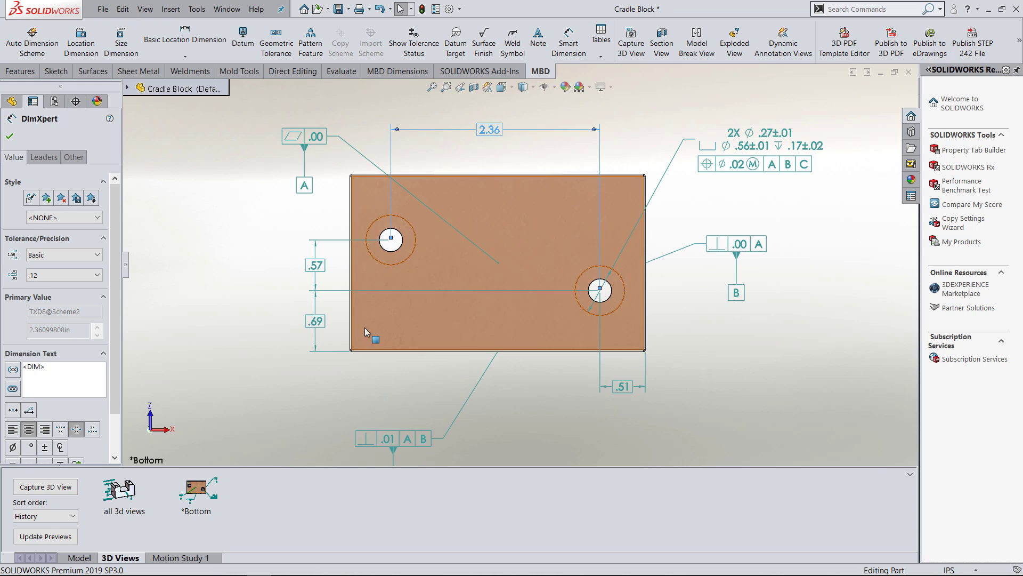
- Fit the model in view and recapture the *Bottom 3D view with the rearranged annotations
{"action": "key", "text": "f"}
{"action": "right_click", "coordinate": [203, 493]}
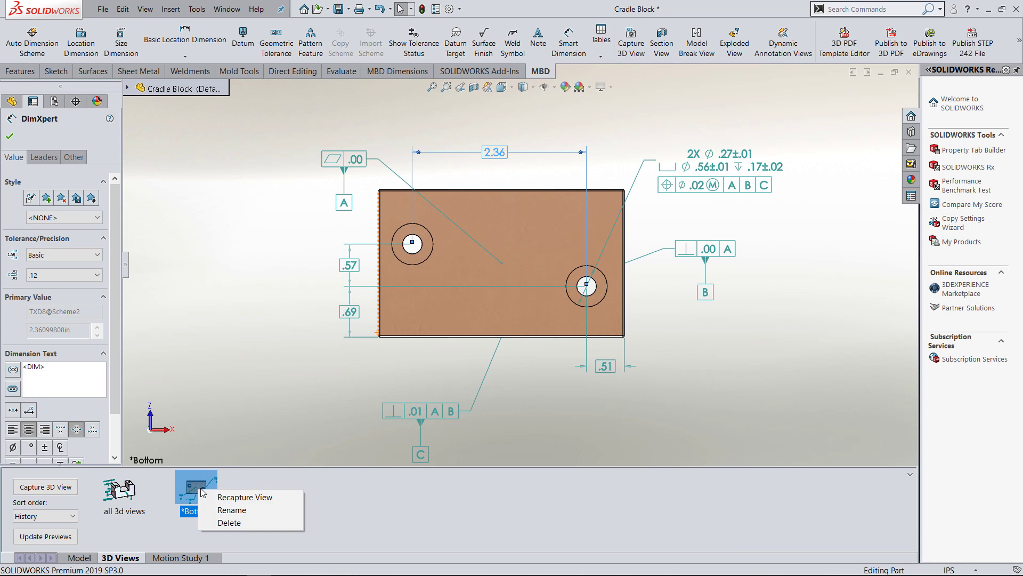
{"action": "left_click", "coordinate": [231, 498]}
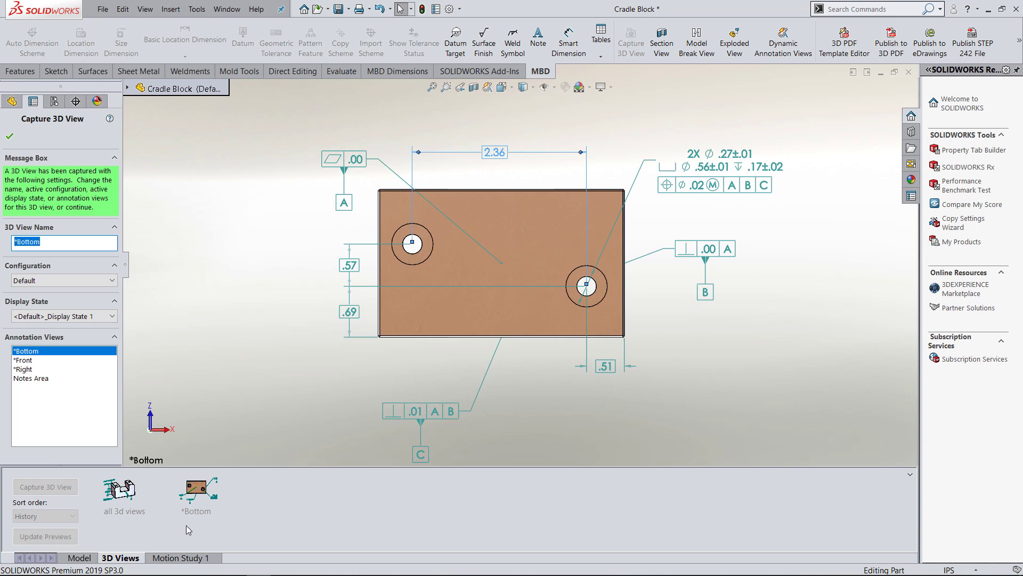
{"action": "left_click", "coordinate": [9, 136]}
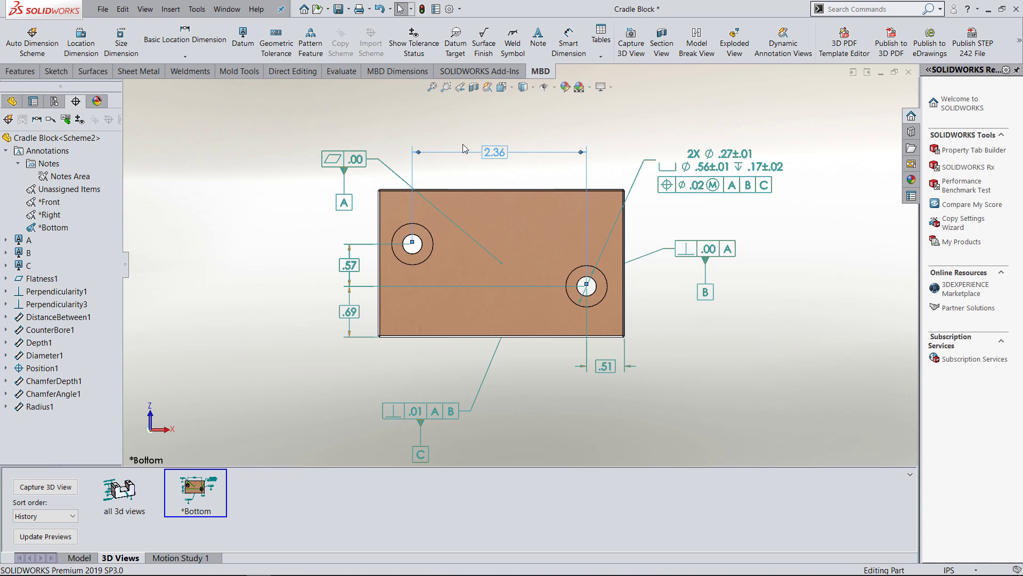
- Enable Create basic dimensions with the Chain type in the document's DimXpert geometric tolerance properties
{"action": "left_click", "coordinate": [449, 9]}
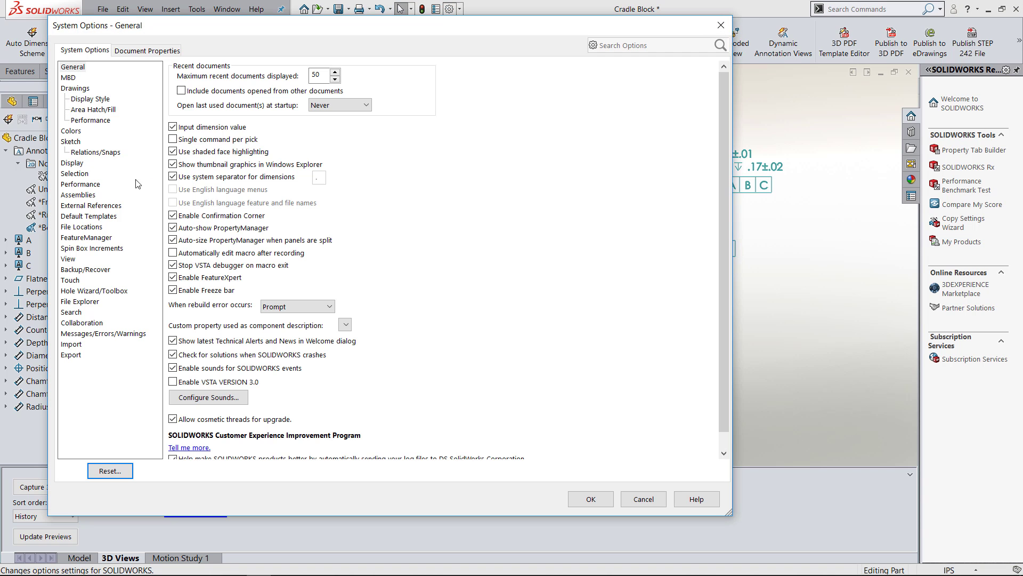
{"action": "left_click", "coordinate": [141, 52]}
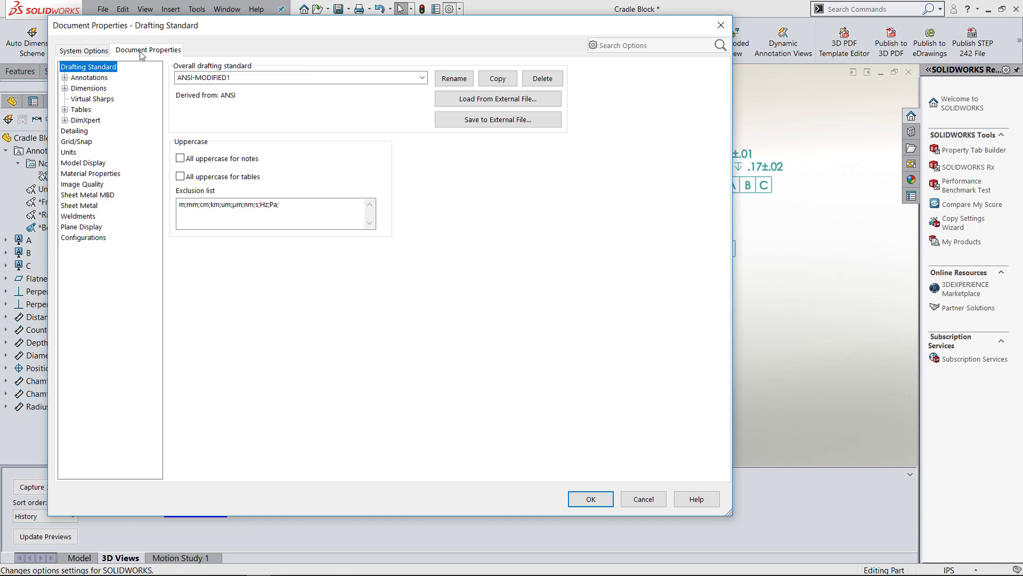
{"action": "left_click", "coordinate": [85, 121]}
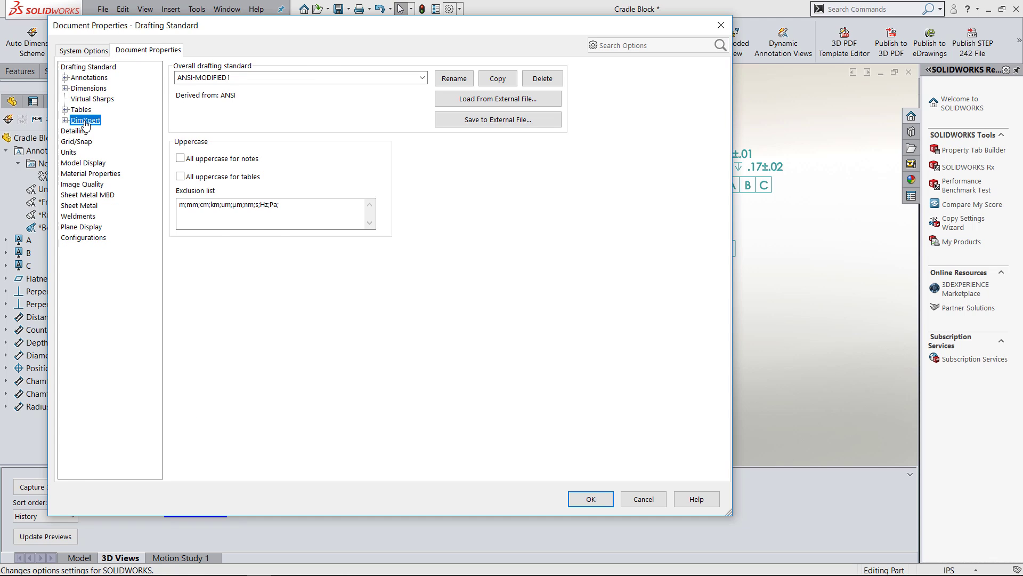
{"action": "left_click", "coordinate": [65, 120]}
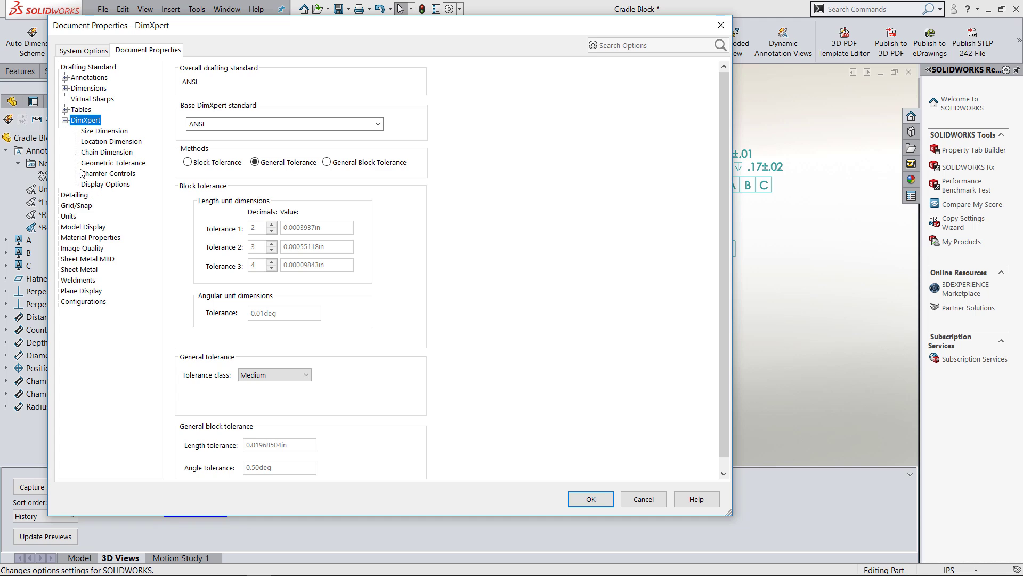
{"action": "left_click", "coordinate": [112, 163]}
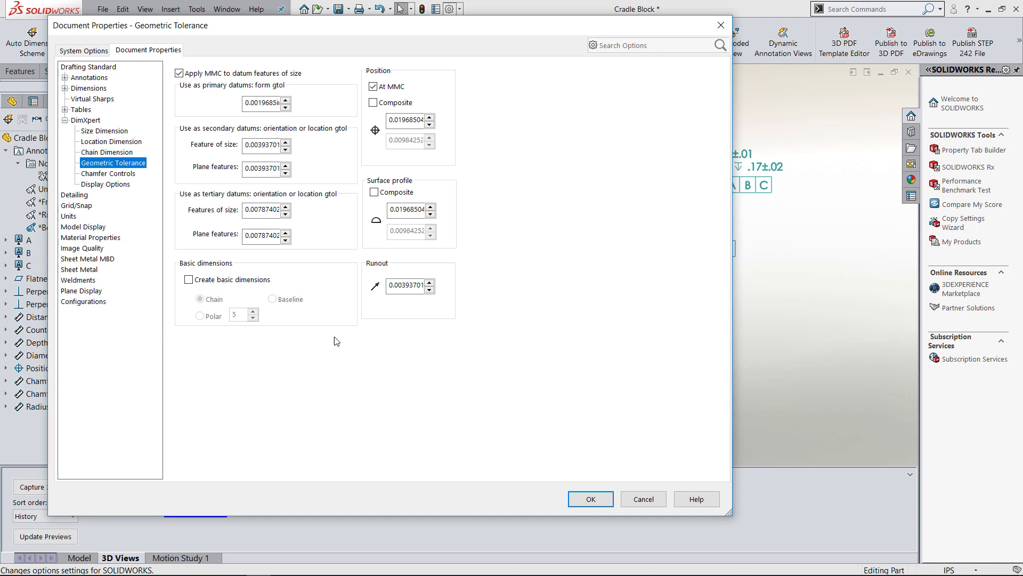
{"action": "left_click", "coordinate": [188, 280]}
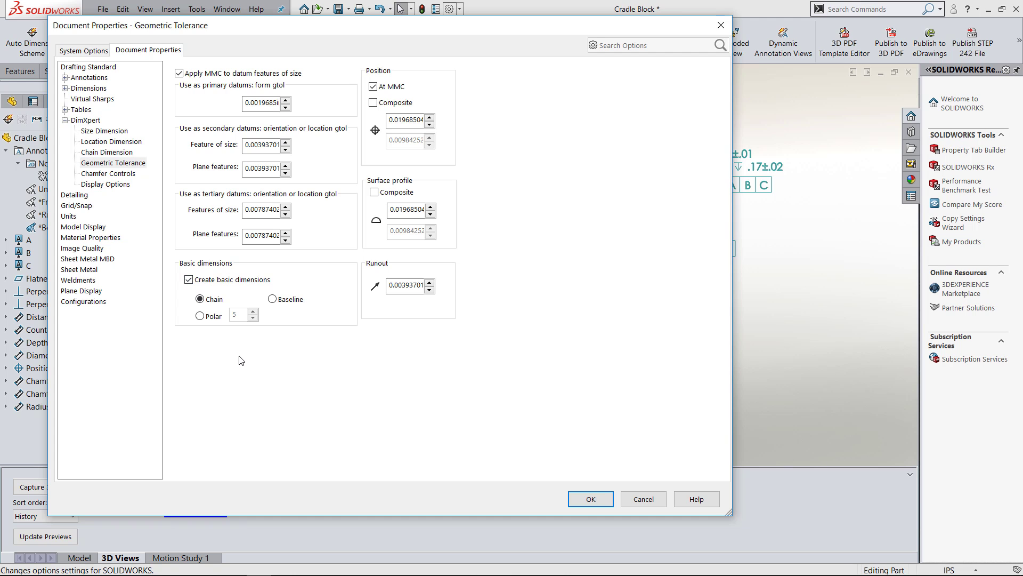
{"action": "left_click", "coordinate": [604, 502]}
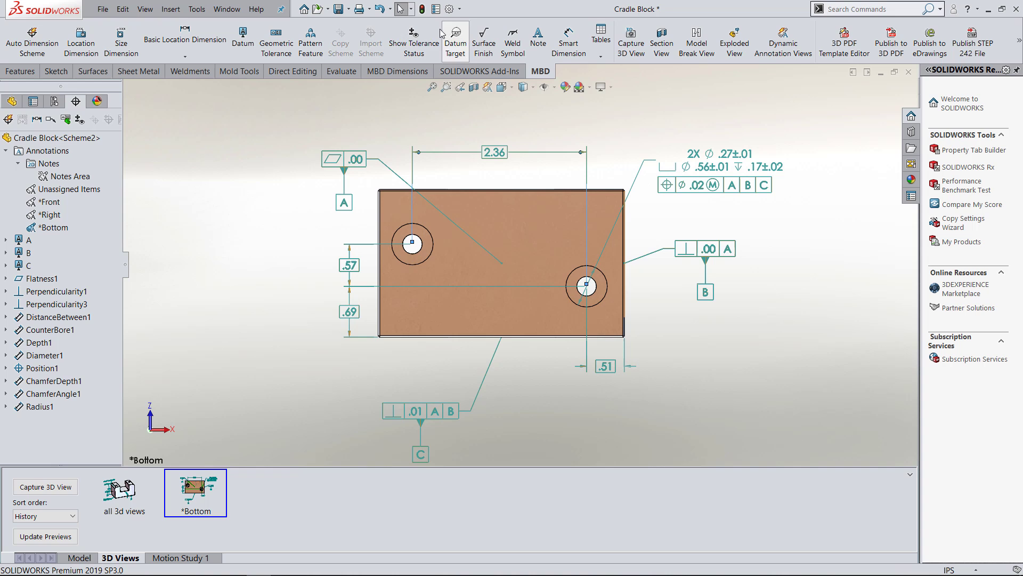
- Review the document's DimXpert location dimension, geometric tolerance and display option settings, and leave them without changes
{"action": "left_click", "coordinate": [449, 9]}
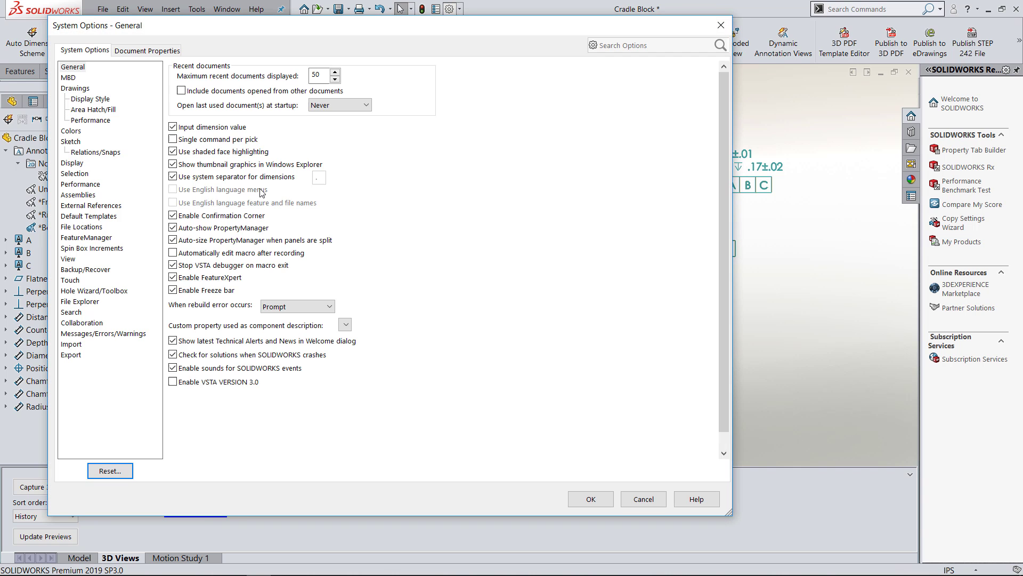
{"action": "left_click", "coordinate": [148, 51]}
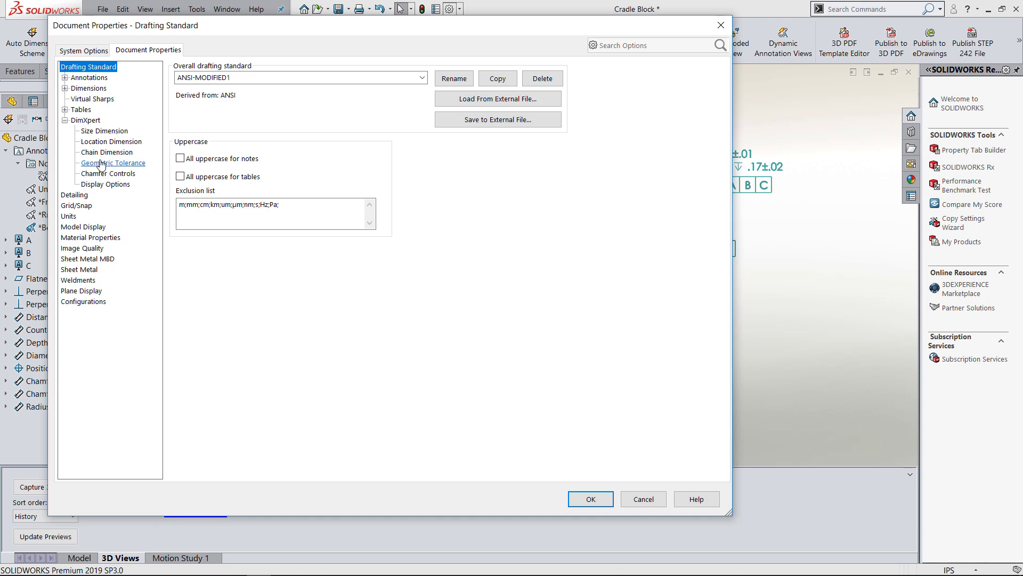
{"action": "left_click", "coordinate": [109, 142]}
{"action": "left_click", "coordinate": [92, 165]}
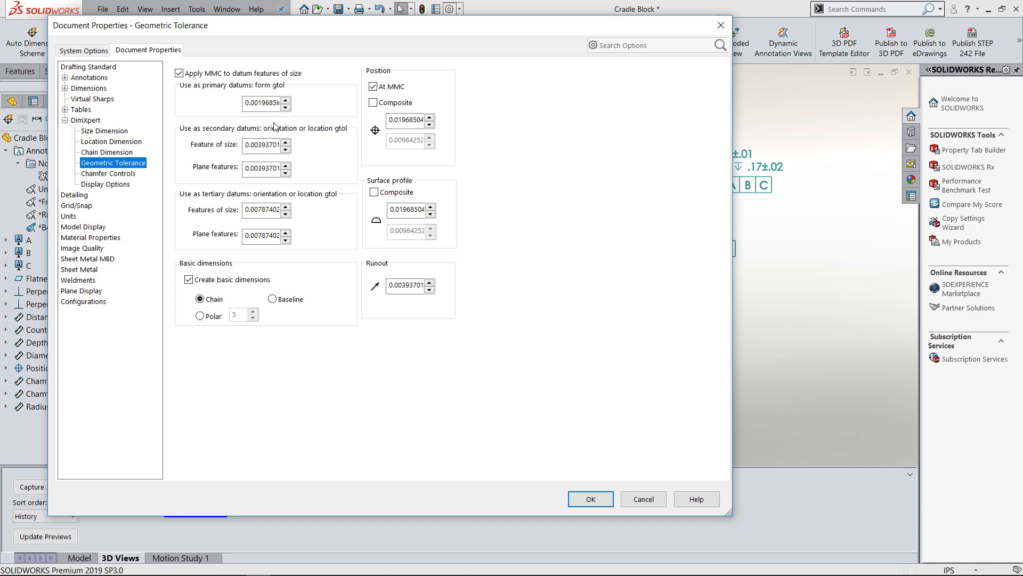
{"action": "left_click", "coordinate": [105, 185]}
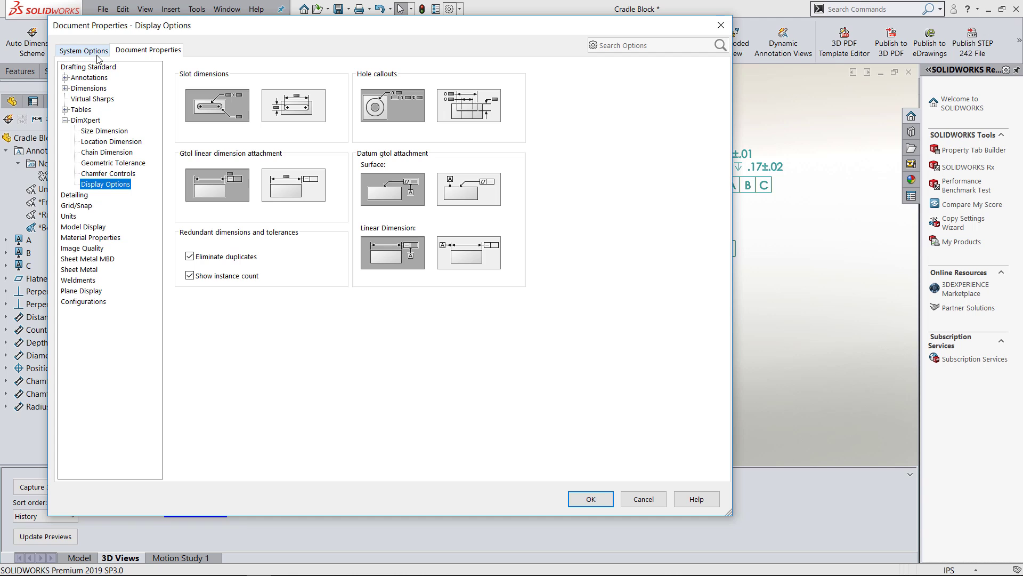
{"action": "left_click", "coordinate": [644, 499]}
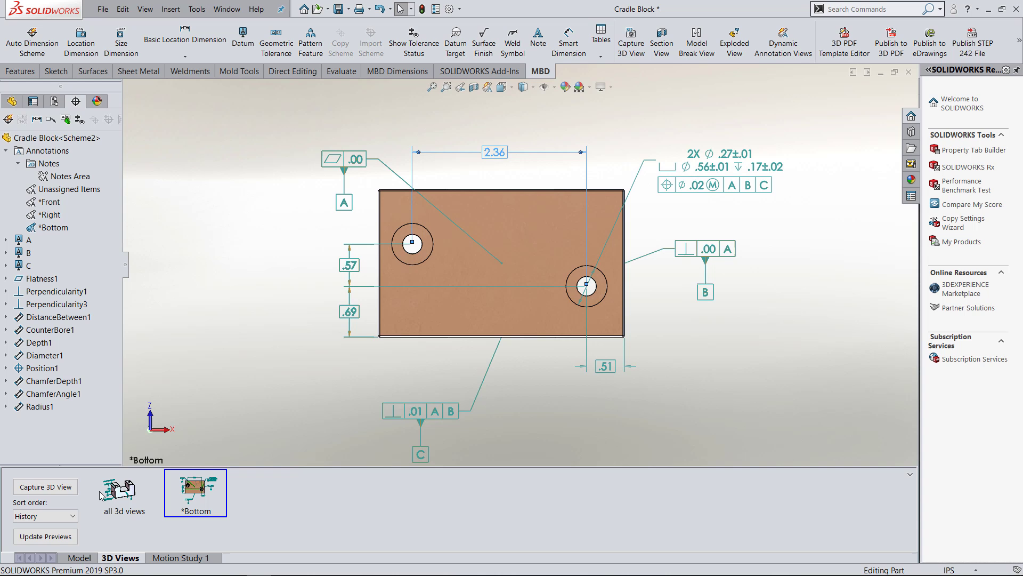
- Show the configuration, display state and annotation view details of the all 3d views capture
{"action": "mouse_move", "coordinate": [100, 495]}
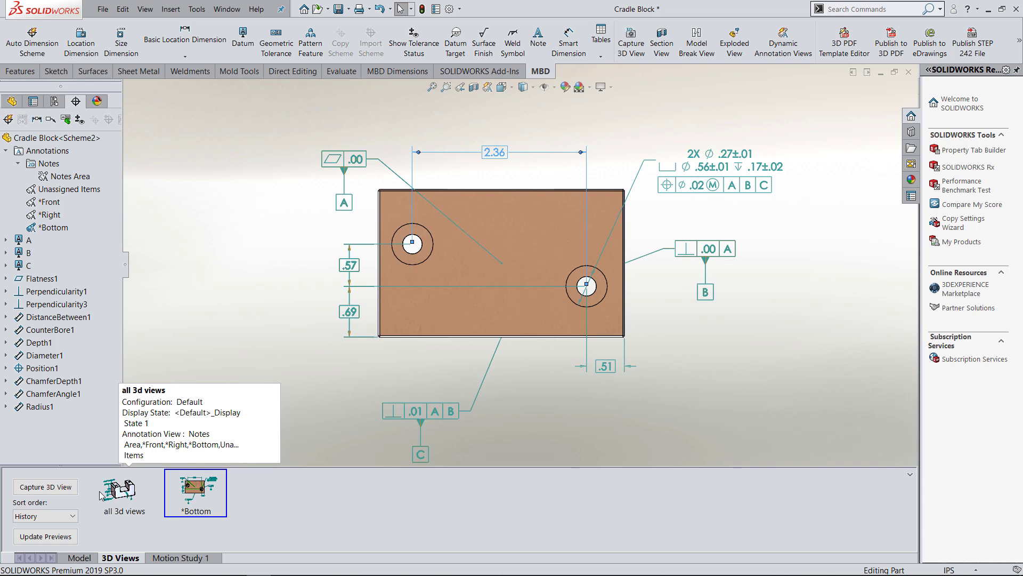